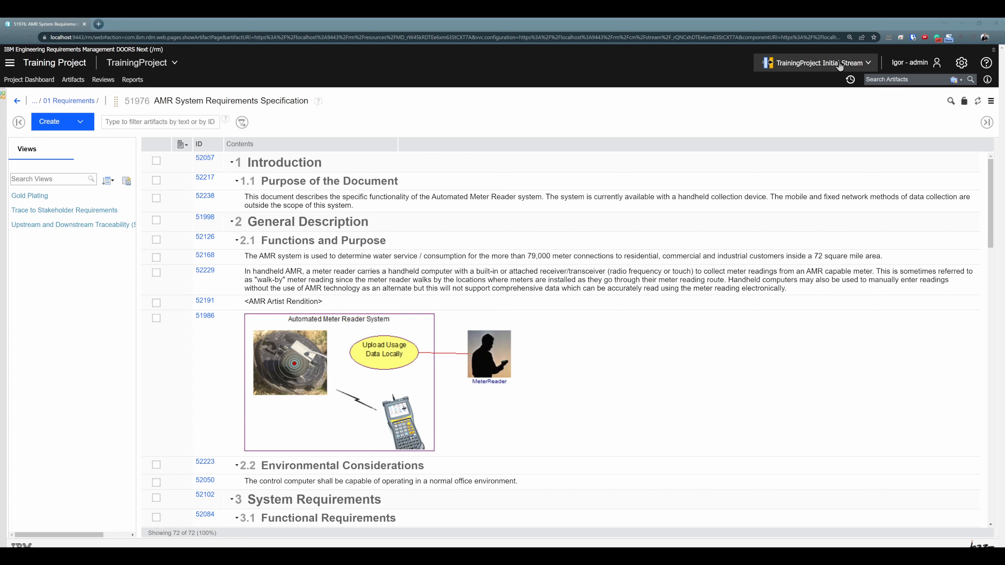
Step: Create a change set named "Changeset - 1" against the TrainingProject Initial Stream
{"action": "left_click", "coordinate": [847, 66]}
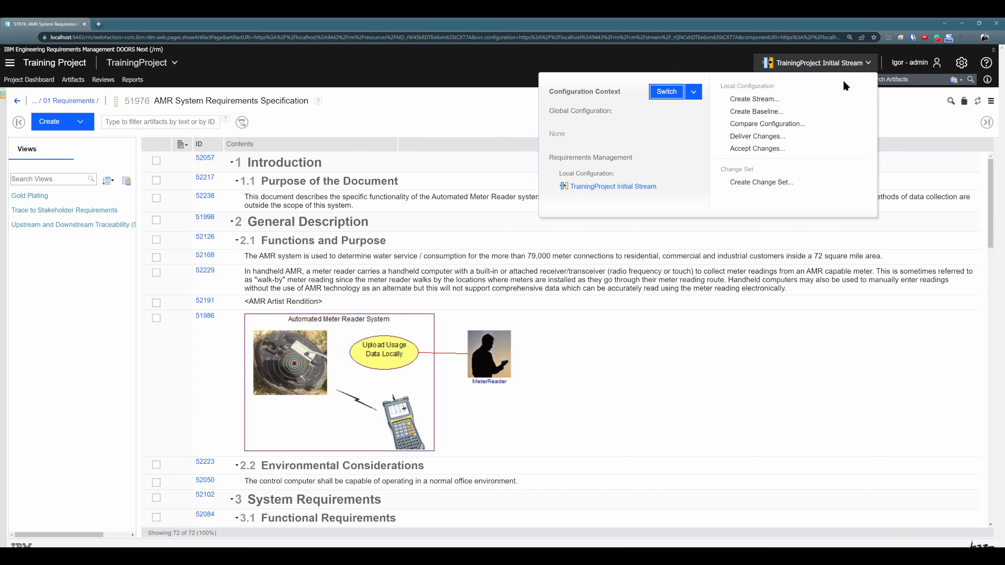
{"action": "left_click", "coordinate": [767, 185]}
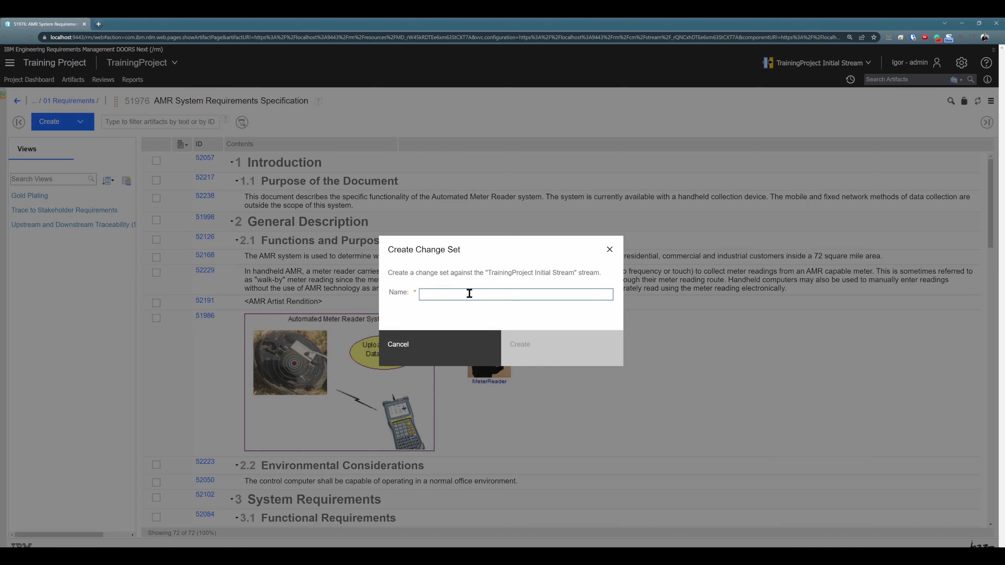
{"action": "type", "text": "Changeset - 1"}
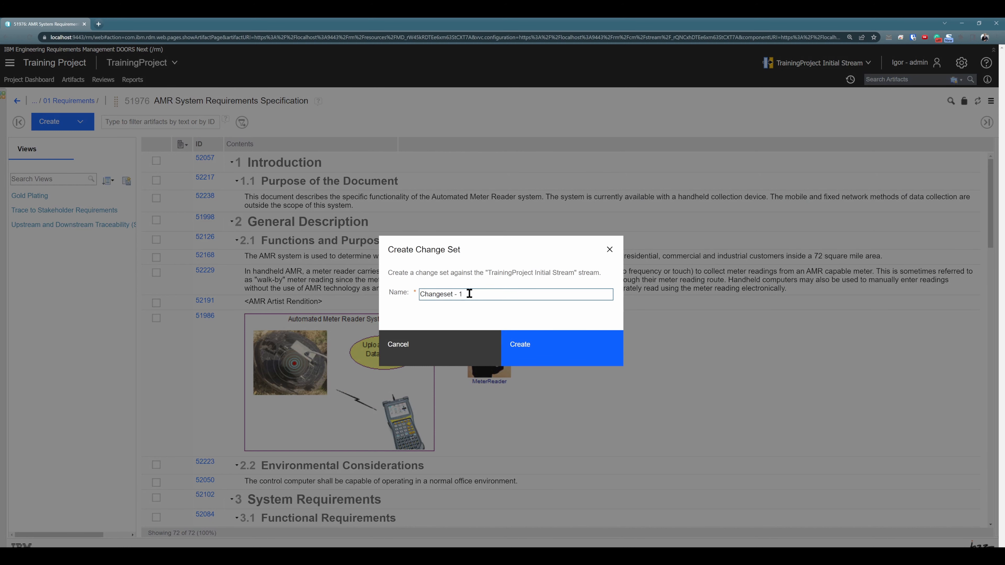
{"action": "left_click", "coordinate": [535, 351]}
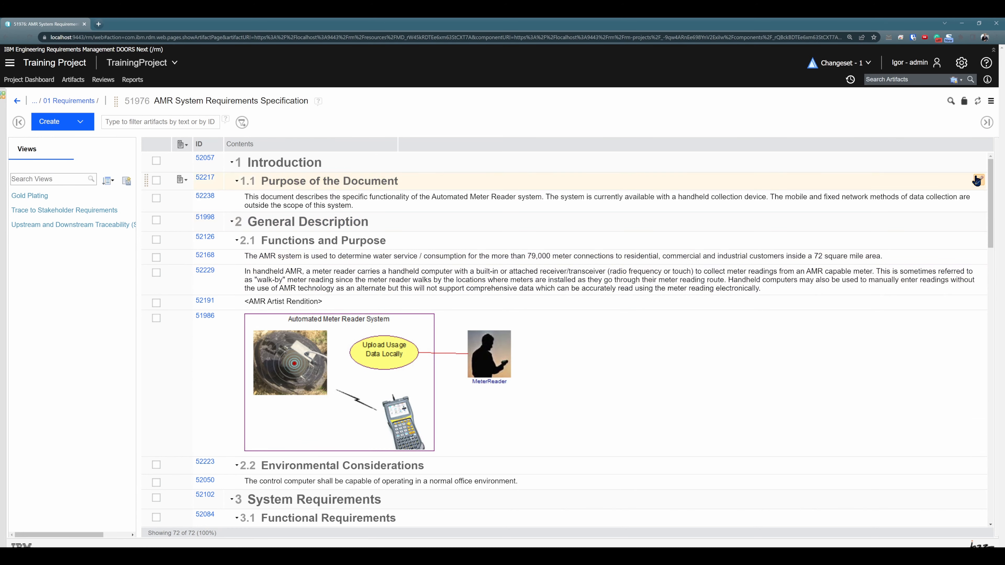
Step: Append "CHANGE HERE" to the paragraph under 1.1 Purpose of the Document and save the edit
{"action": "left_click", "coordinate": [978, 200]}
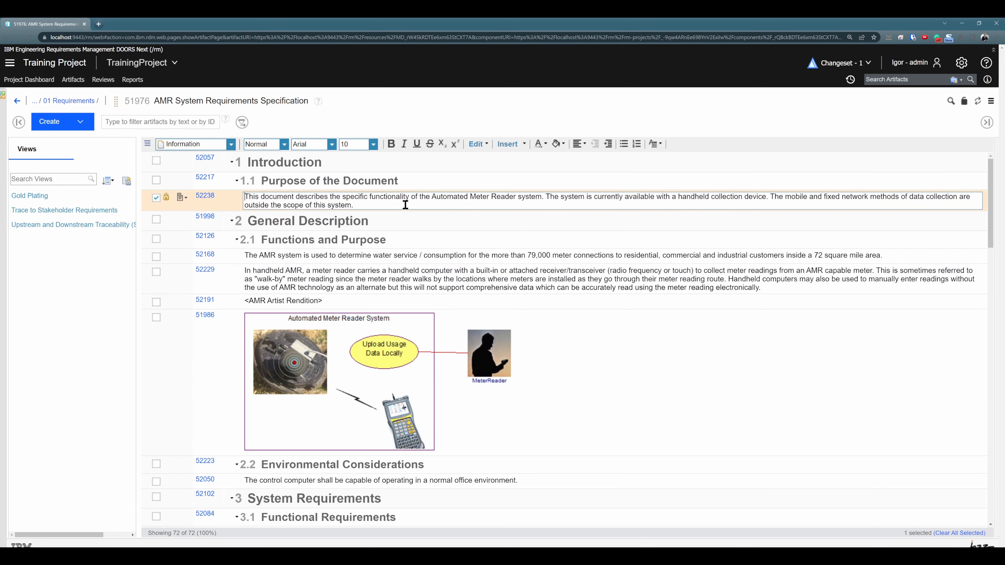
{"action": "type", "text": "CHANGE HERE"}
{"action": "left_click", "coordinate": [410, 222]}
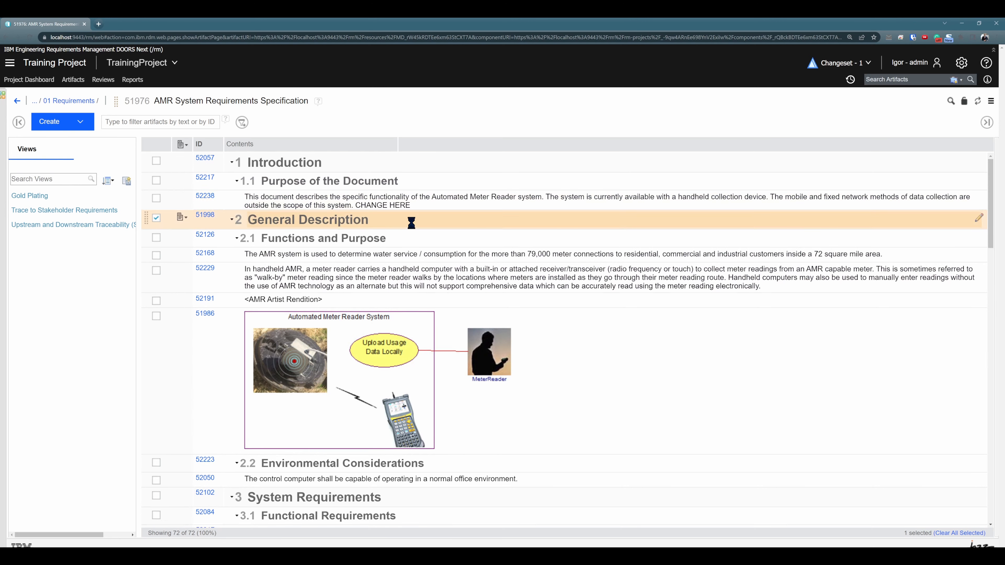
Step: Remove the "<AMR Artist Rendition>" artifact and the Automated Meter Reader System image below it from the module
{"action": "left_click", "coordinate": [160, 304]}
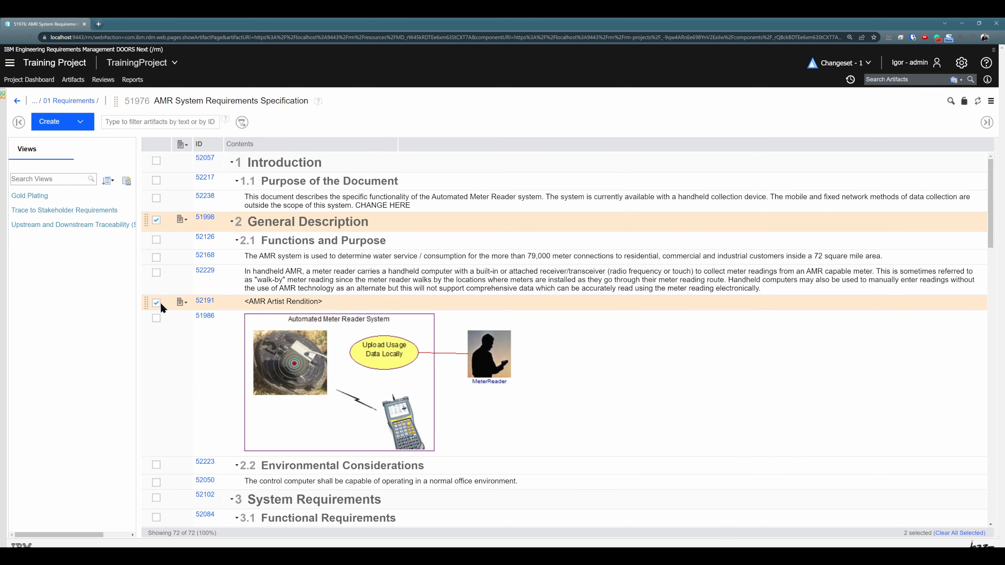
{"action": "left_click", "coordinate": [156, 318]}
{"action": "left_click", "coordinate": [157, 220]}
{"action": "left_click", "coordinate": [182, 318]}
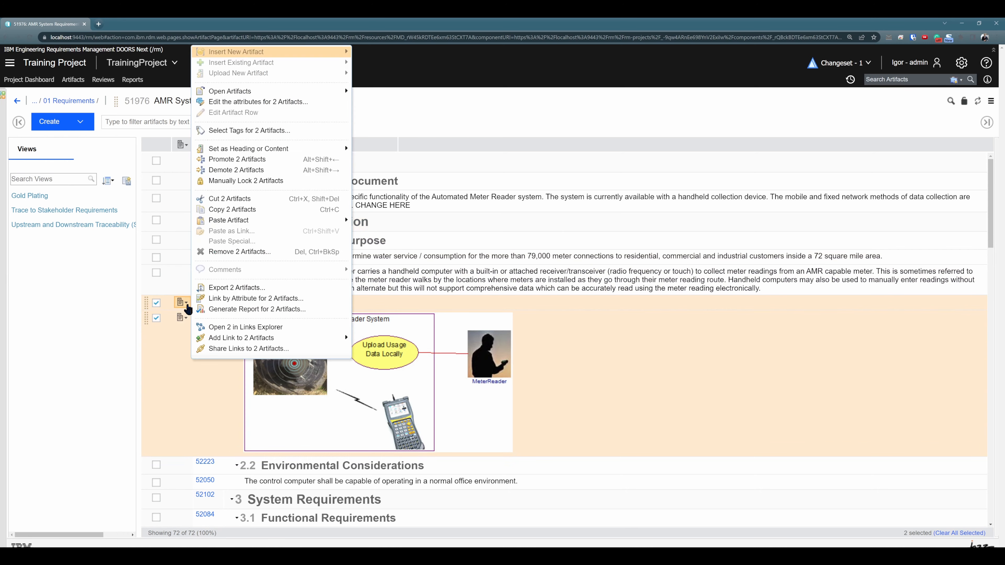
{"action": "left_click", "coordinate": [220, 254]}
{"action": "left_click", "coordinate": [558, 366]}
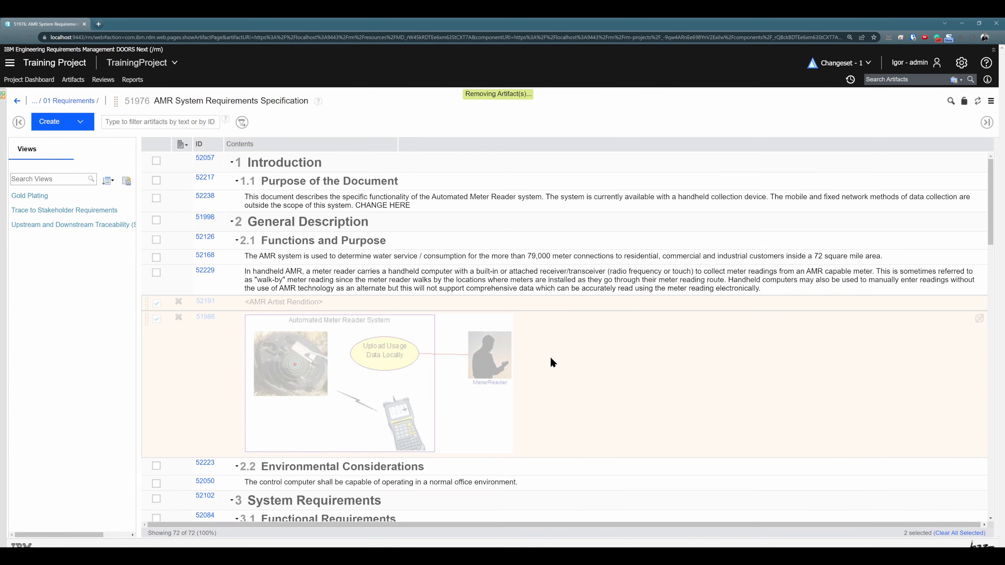
Step: Insert an artifact with the text "New artifact" directly after the Purpose of the Document paragraph
{"action": "left_click", "coordinate": [362, 202]}
{"action": "key", "text": "ctrl+Return"}
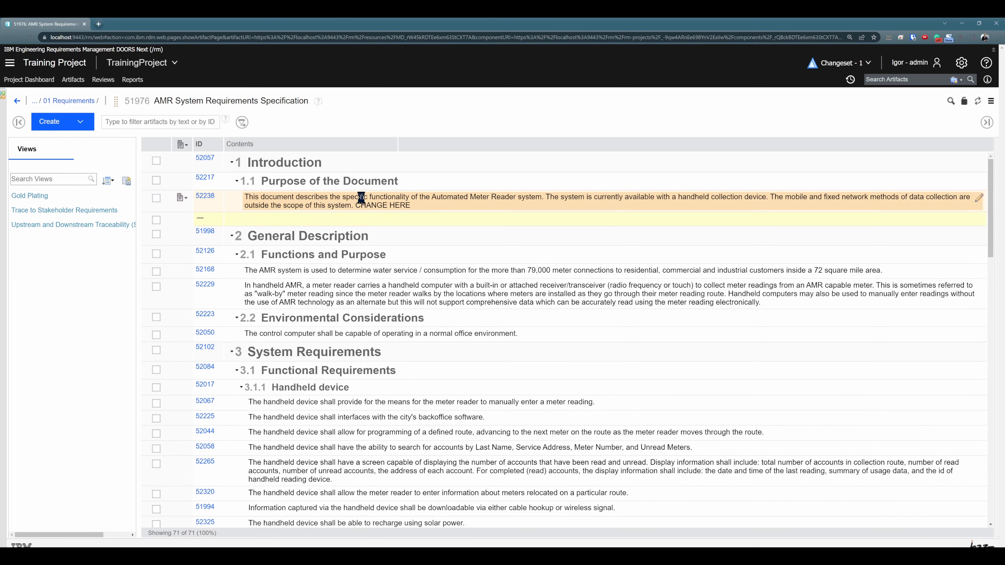
{"action": "type", "text": "New artifact"}
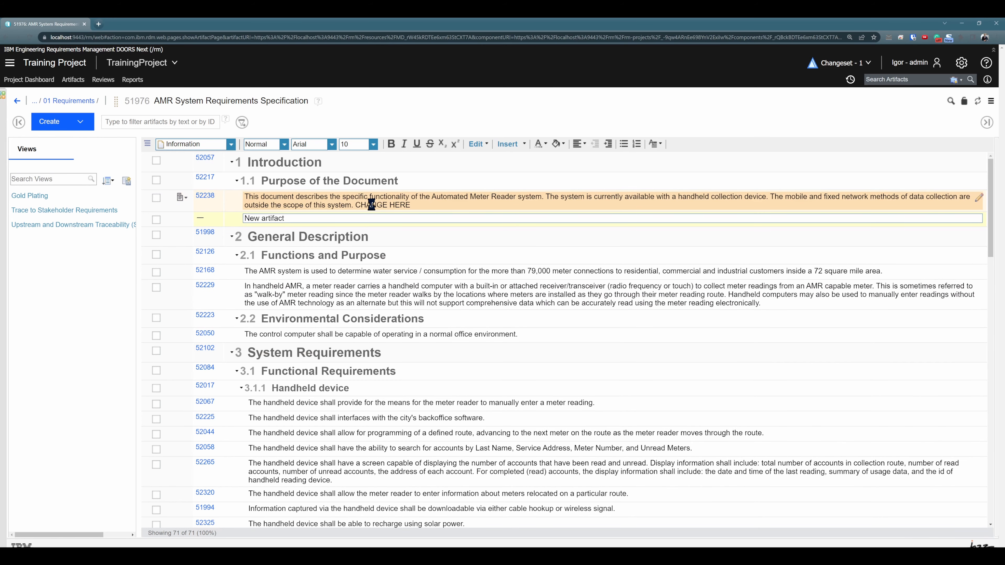
{"action": "left_click", "coordinate": [511, 360]}
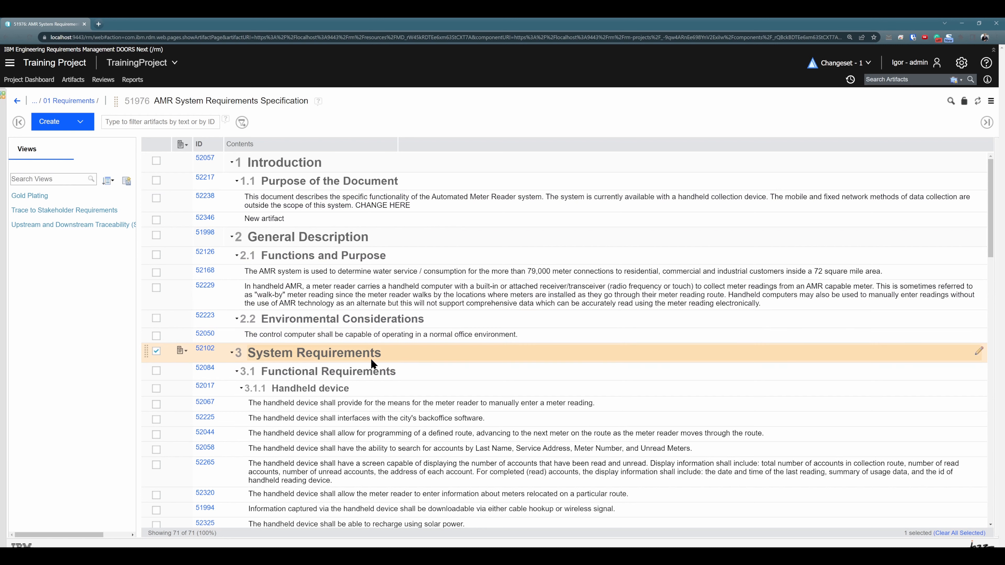
Step: Promote the Environmental Considerations heading by one level in the specification's structure
{"action": "left_click", "coordinate": [301, 323]}
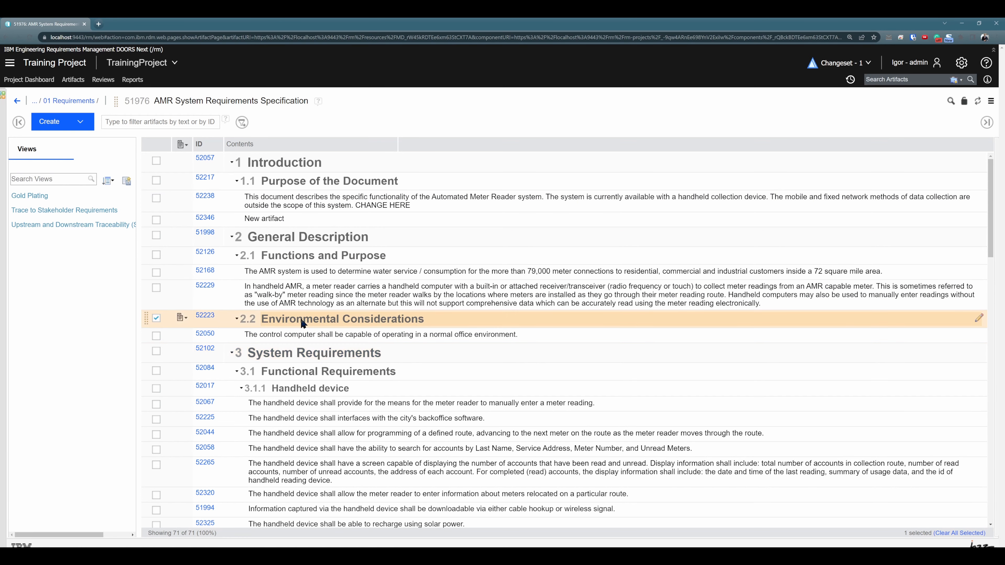
{"action": "left_click", "coordinate": [181, 317]}
{"action": "left_click", "coordinate": [232, 160]}
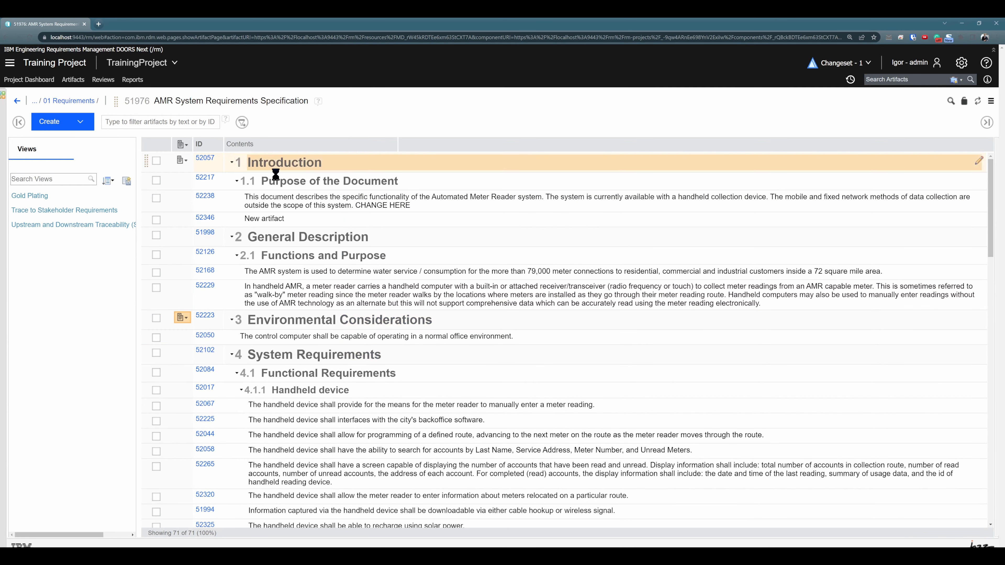
{"action": "left_click", "coordinate": [649, 376]}
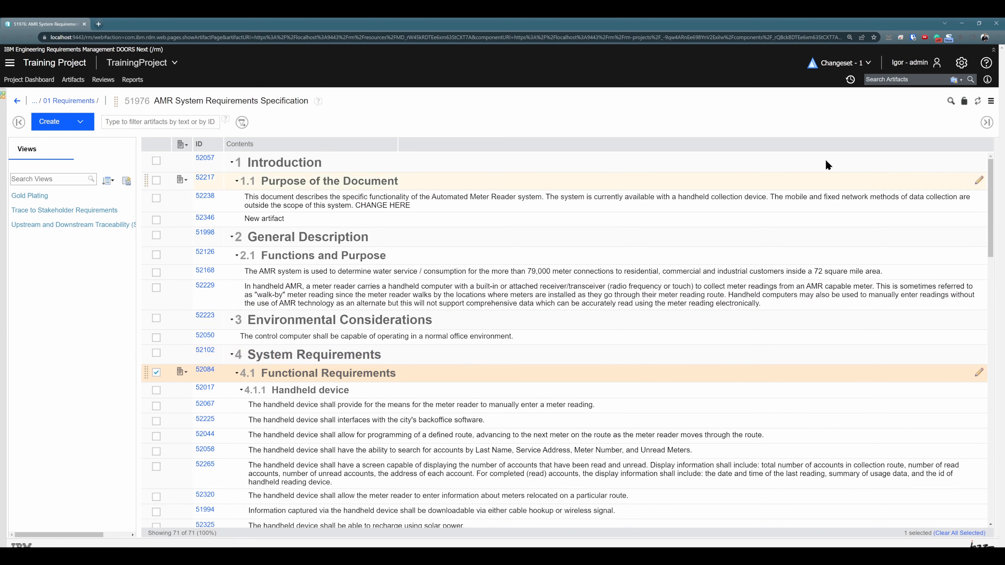
Step: Switch the configuration context to the TrainingProject Initial Stream and reload the specification
{"action": "left_click", "coordinate": [848, 64]}
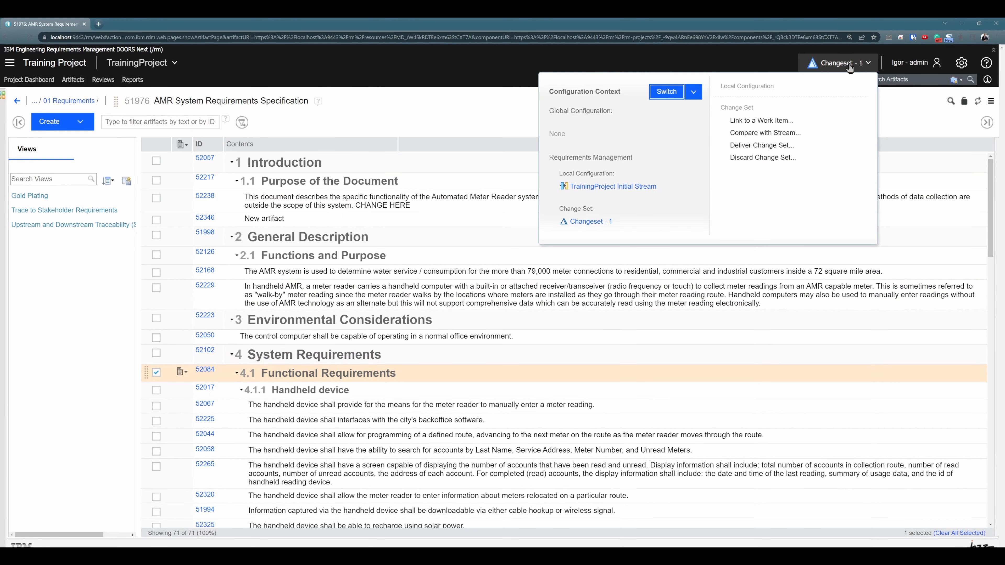
{"action": "left_click", "coordinate": [660, 90]}
{"action": "left_click", "coordinate": [370, 261]}
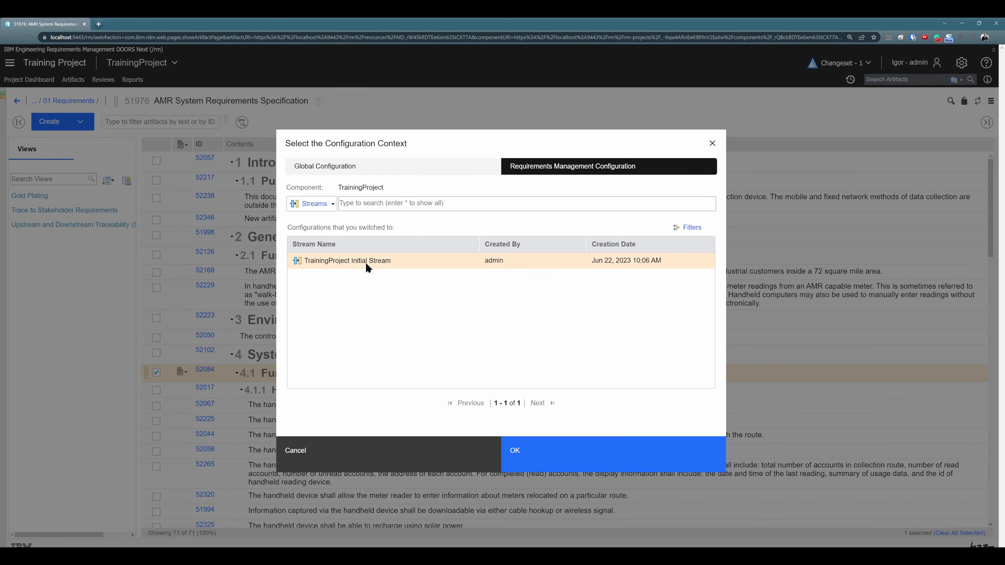
{"action": "left_click", "coordinate": [584, 461]}
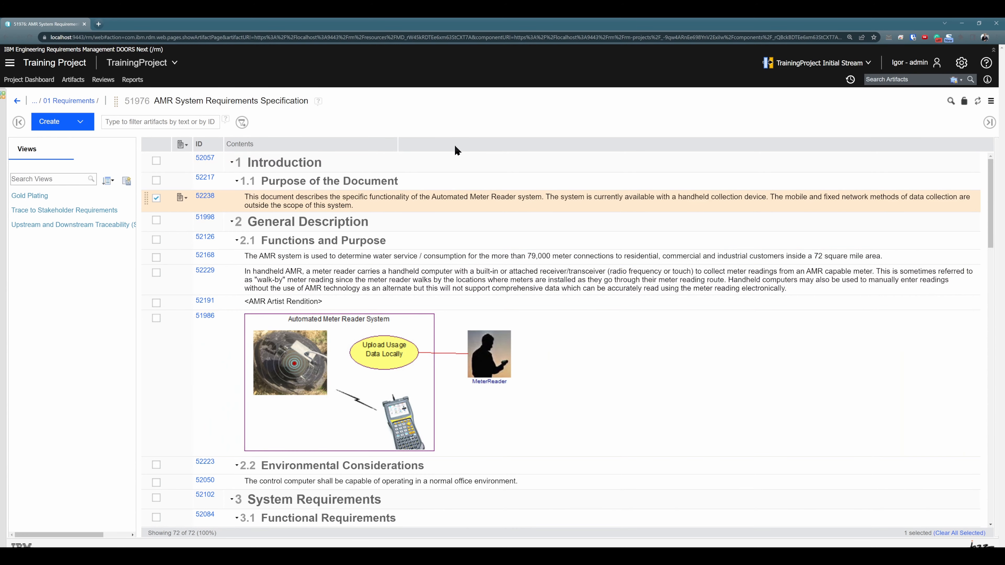
{"action": "left_click", "coordinate": [30, 41]}
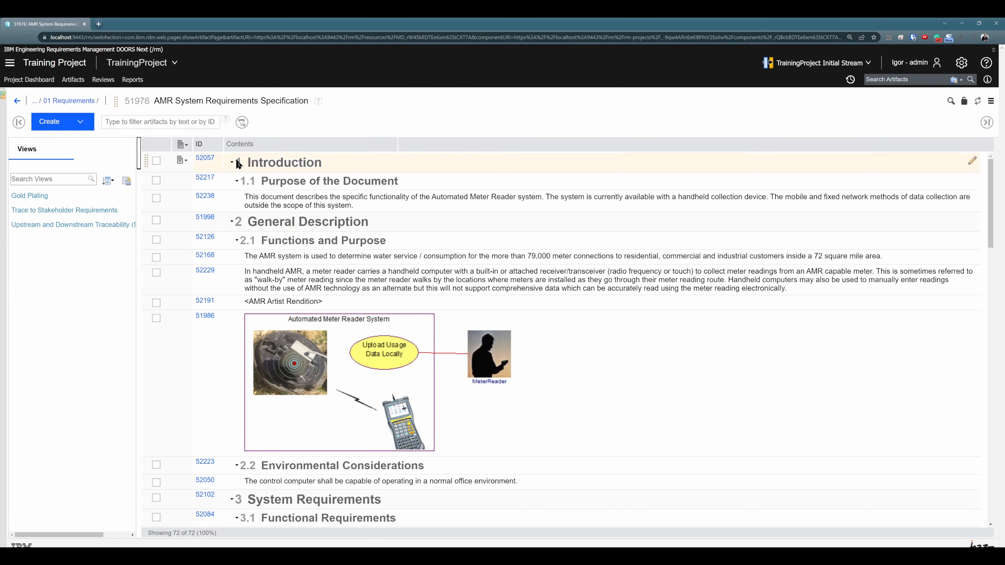
Step: Append "Change in the stream" to the first paragraph under 2.1 Functions and Purpose and save the edit
{"action": "left_click", "coordinate": [335, 198]}
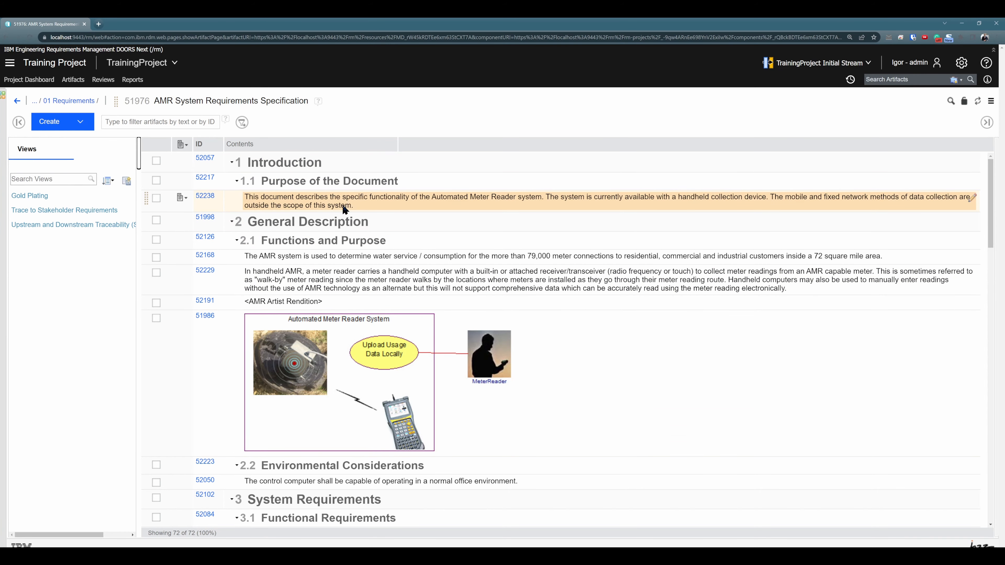
{"action": "scroll", "coordinate": [395, 297], "scroll_direction": "down", "scroll_amount": 1}
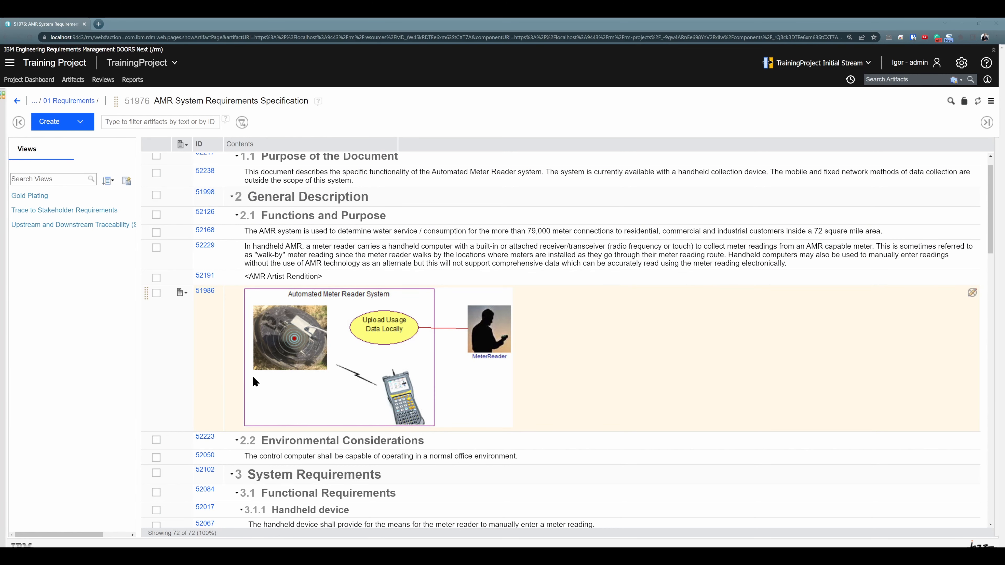
{"action": "scroll", "coordinate": [252, 376], "scroll_direction": "up", "scroll_amount": 1}
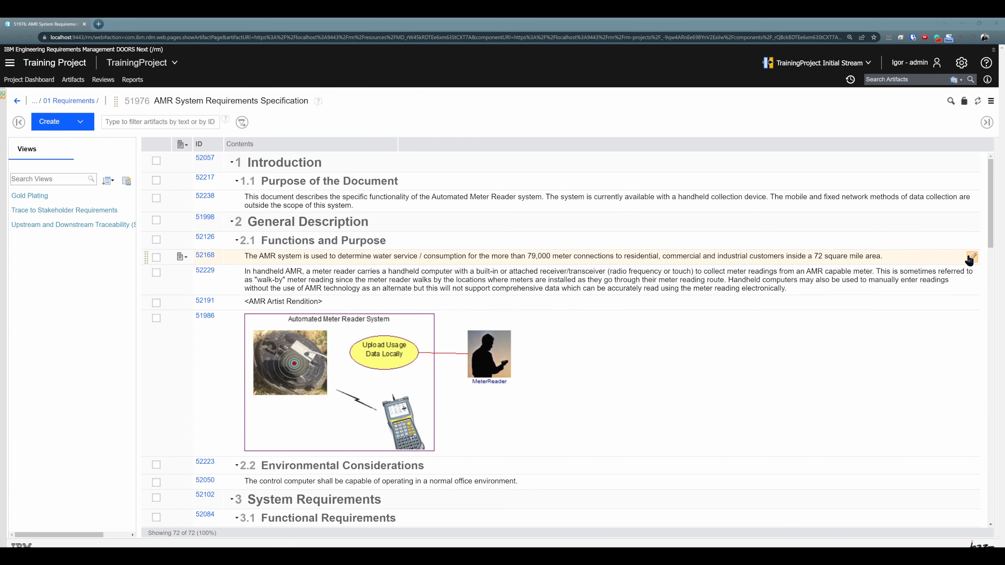
{"action": "left_click", "coordinate": [971, 257]}
{"action": "type", "text": "CHange in the stream"}
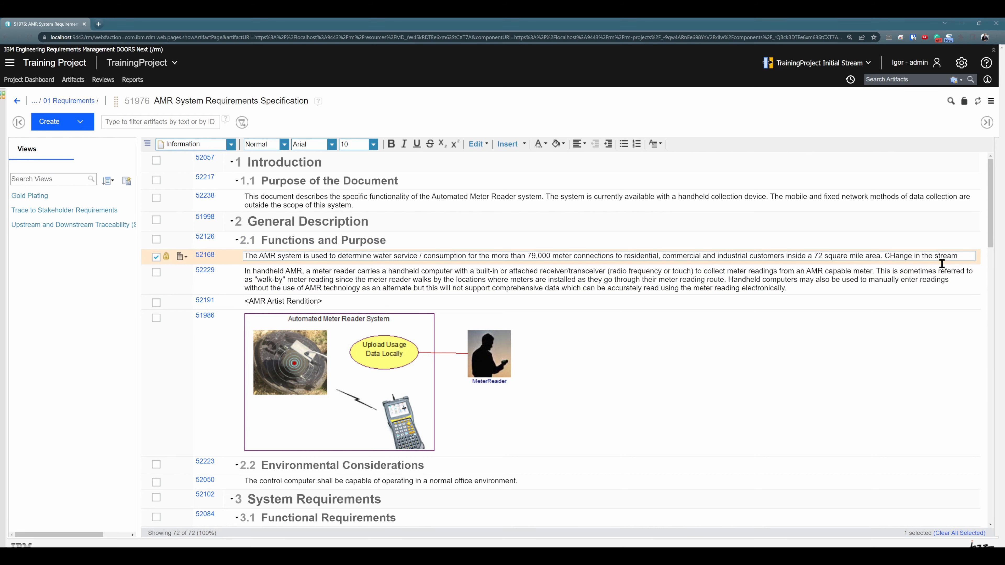
{"action": "key", "text": "BackSpace"}
{"action": "type", "text": "he stream"}
{"action": "left_click", "coordinate": [924, 348]}
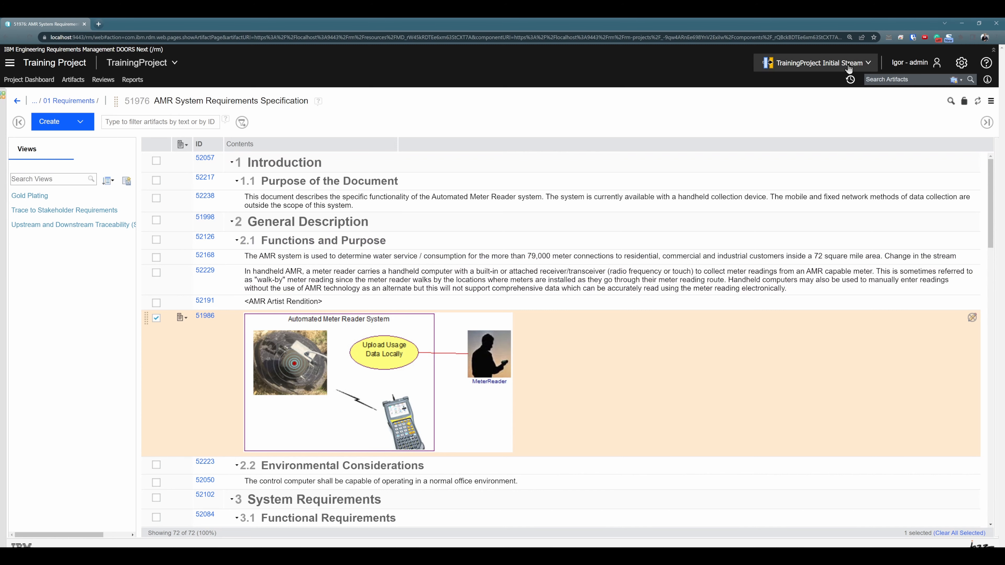
Step: Switch the configuration context back to the change set "Changeset - 1"
{"action": "left_click", "coordinate": [784, 62]}
{"action": "left_click", "coordinate": [670, 95]}
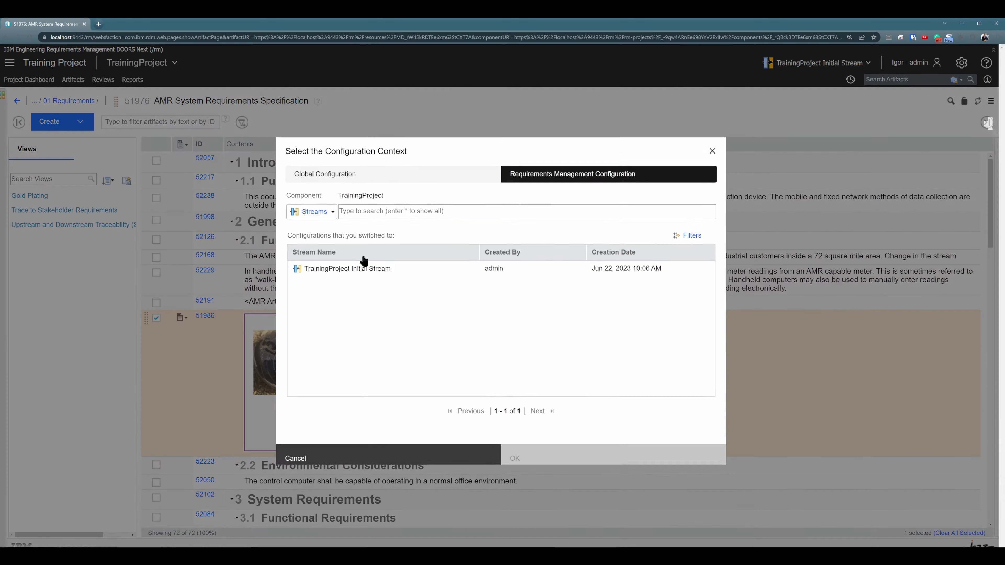
{"action": "left_click", "coordinate": [313, 205]}
{"action": "left_click", "coordinate": [332, 251]}
{"action": "left_click", "coordinate": [546, 451]}
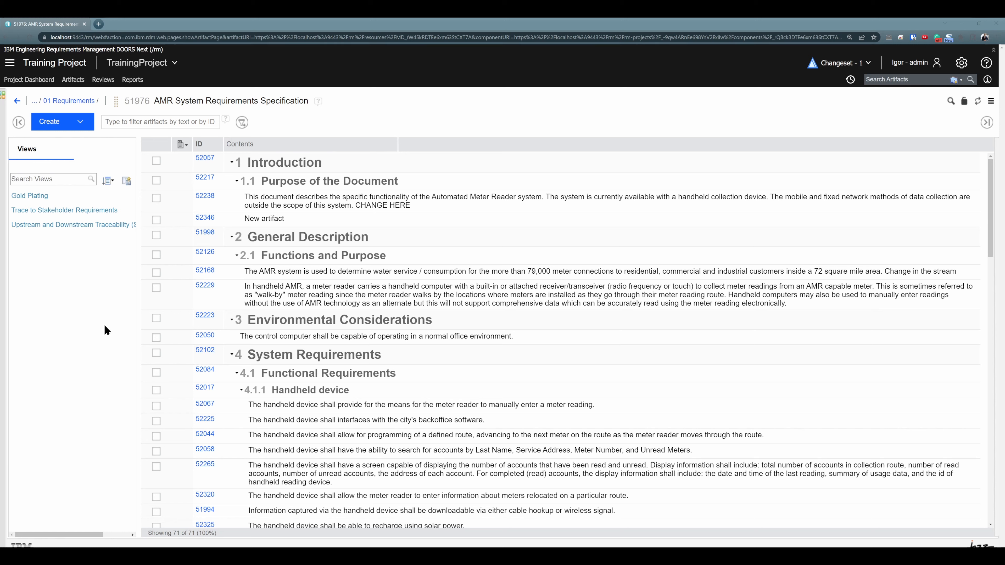
{"action": "left_click", "coordinate": [853, 67]}
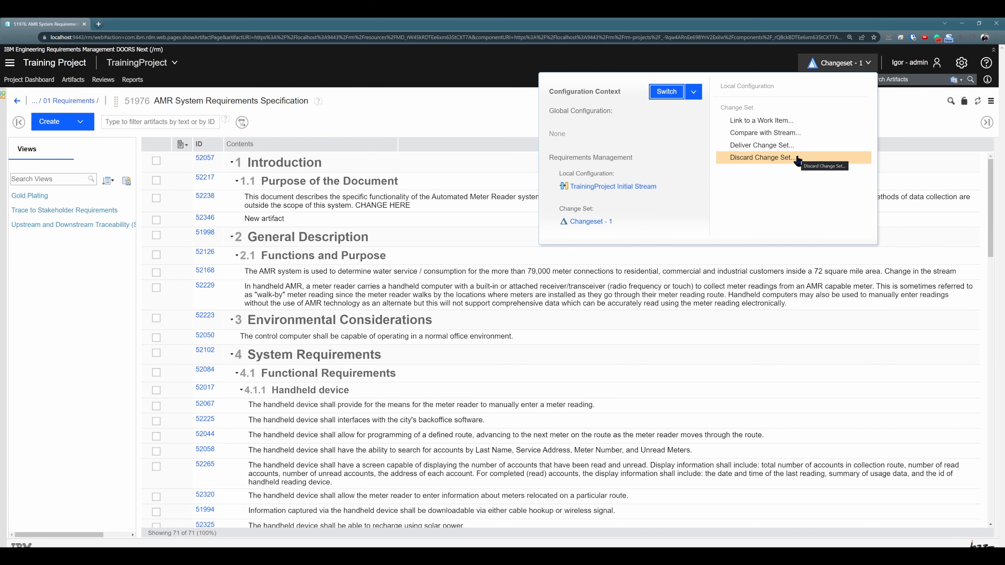
{"action": "left_click", "coordinate": [761, 157]}
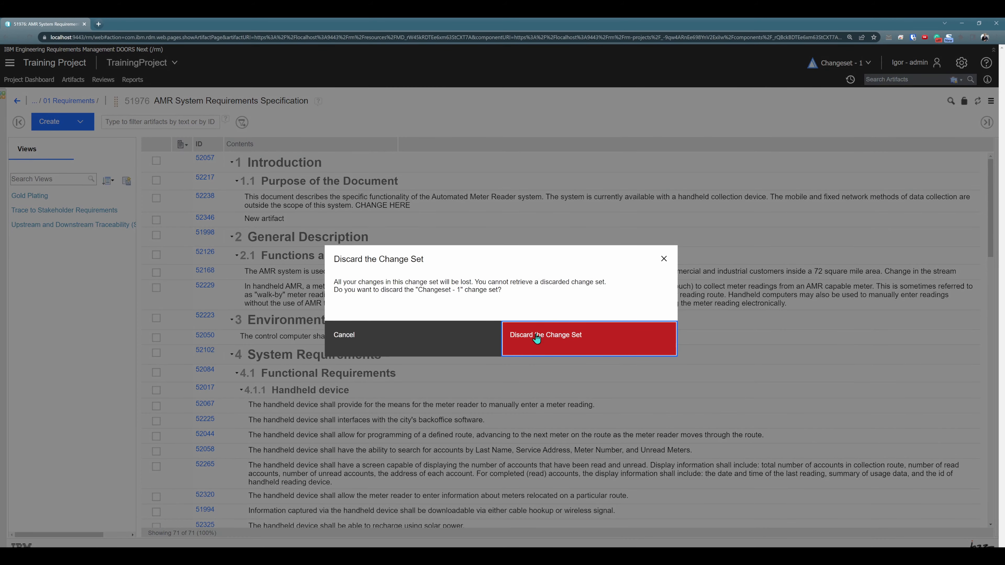
{"action": "left_click", "coordinate": [663, 260]}
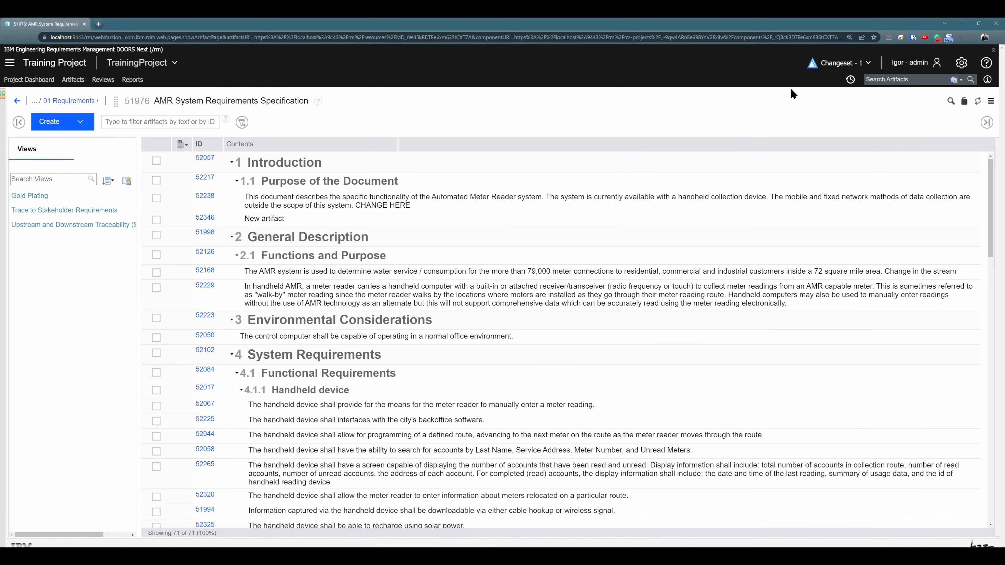
Step: Start delivering Changeset - 1 to the TrainingProject Initial Stream with the Standard option and display its modified artifacts for review
{"action": "left_click", "coordinate": [852, 69]}
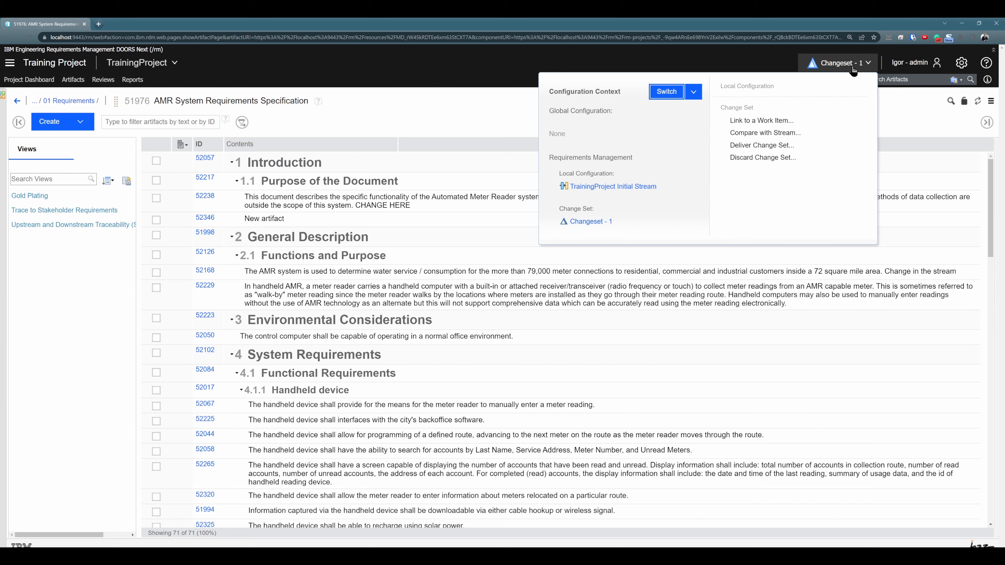
{"action": "left_click", "coordinate": [779, 146]}
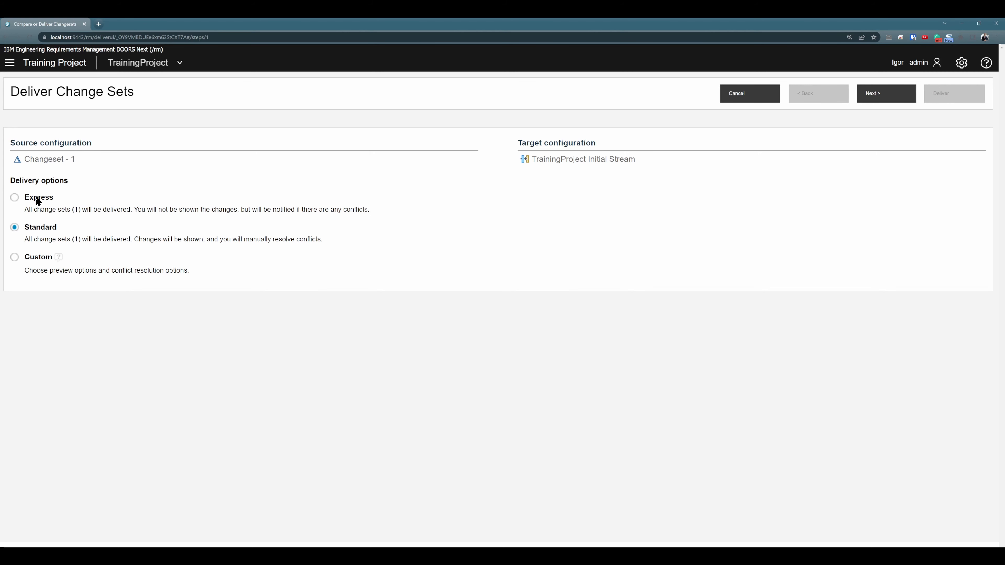
{"action": "left_click", "coordinate": [37, 201]}
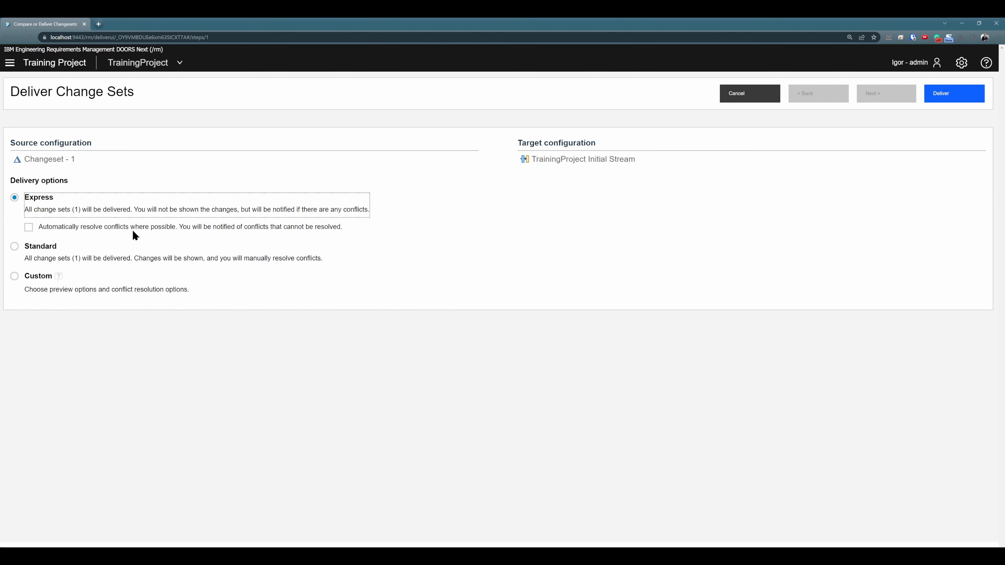
{"action": "left_click", "coordinate": [14, 246]}
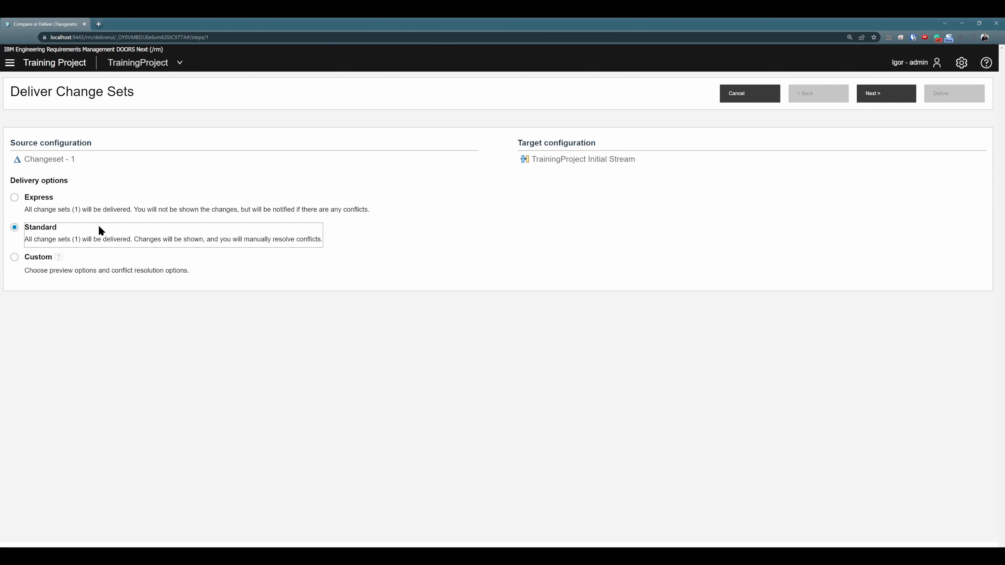
{"action": "left_click", "coordinate": [875, 95]}
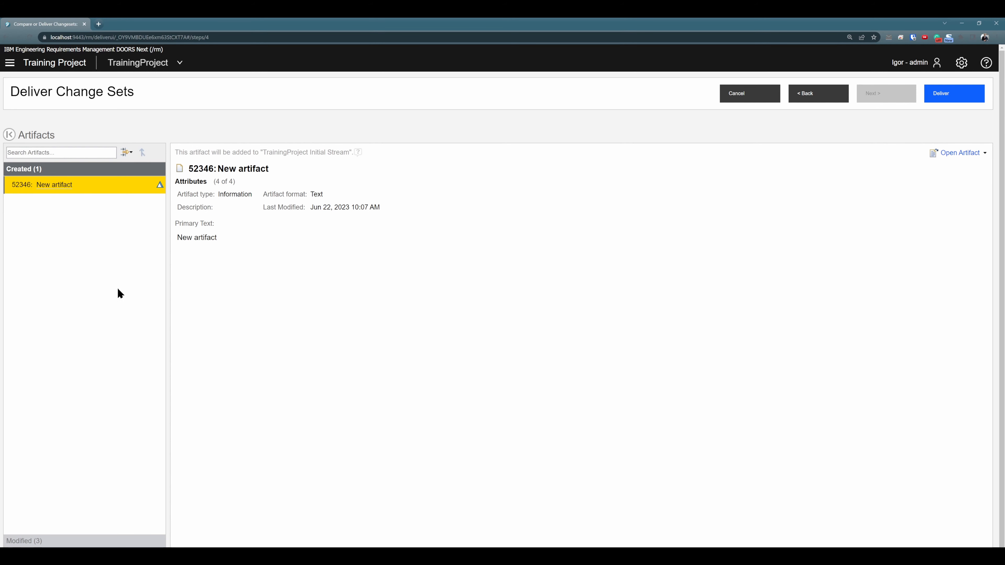
{"action": "left_click", "coordinate": [25, 541]}
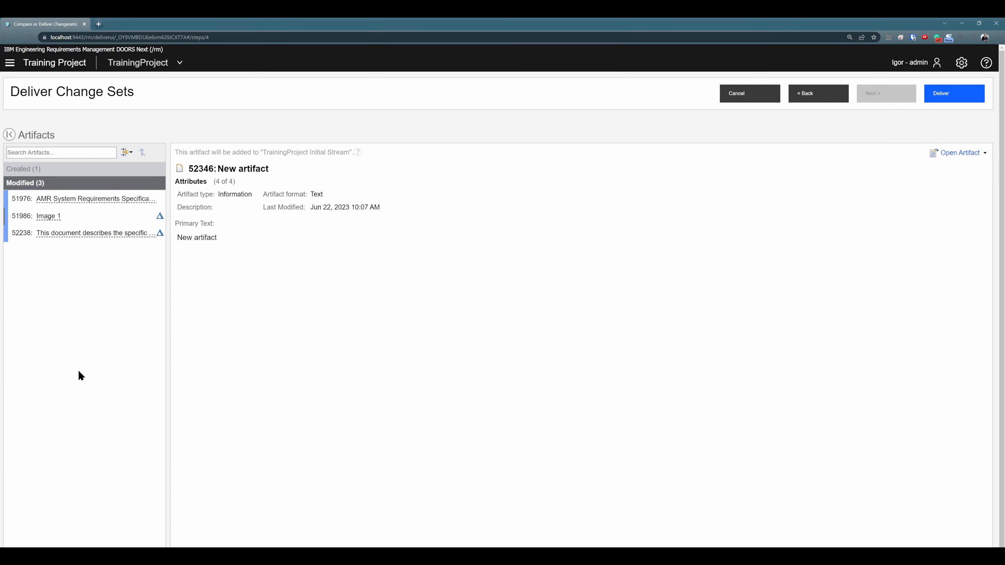
Step: Review the AMR System Requirements Specification changes in source and target, and deliver Changeset - 1 to the TrainingProject Initial Stream
{"action": "left_click", "coordinate": [71, 206]}
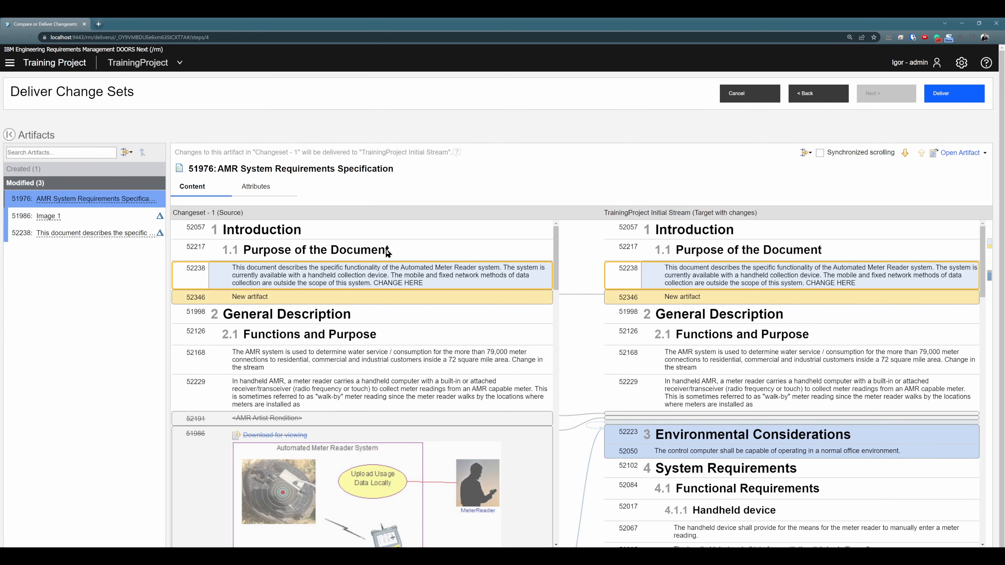
{"action": "mouse_move", "coordinate": [651, 285]}
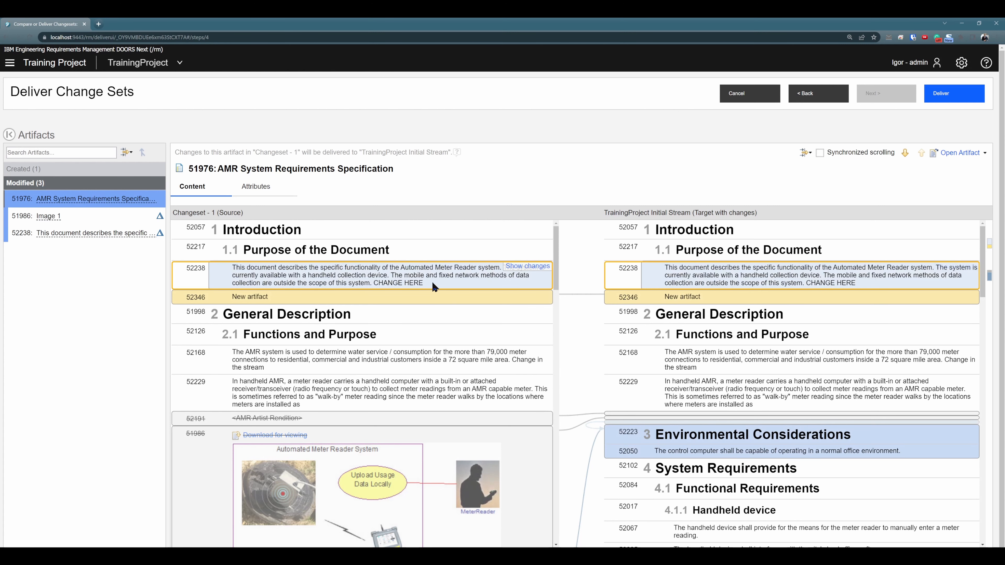
{"action": "scroll", "coordinate": [637, 289], "scroll_direction": "down", "scroll_amount": 2}
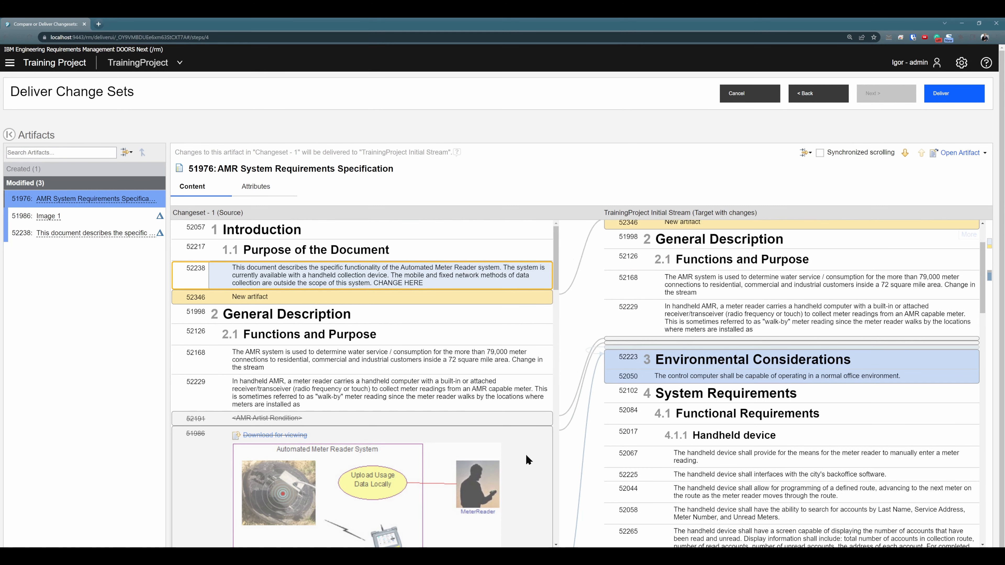
{"action": "scroll", "coordinate": [549, 435], "scroll_direction": "down", "scroll_amount": 3}
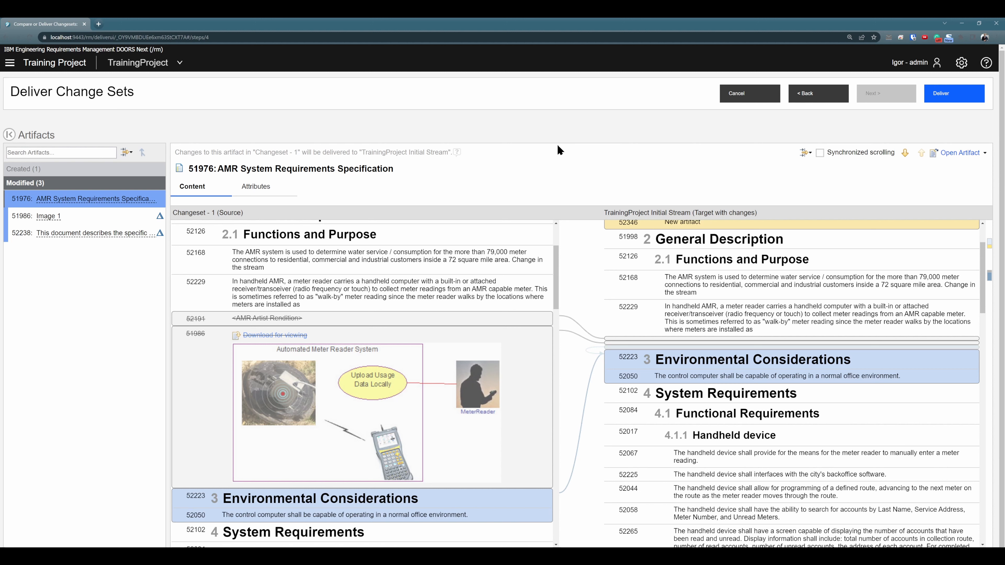
{"action": "left_click", "coordinate": [943, 99]}
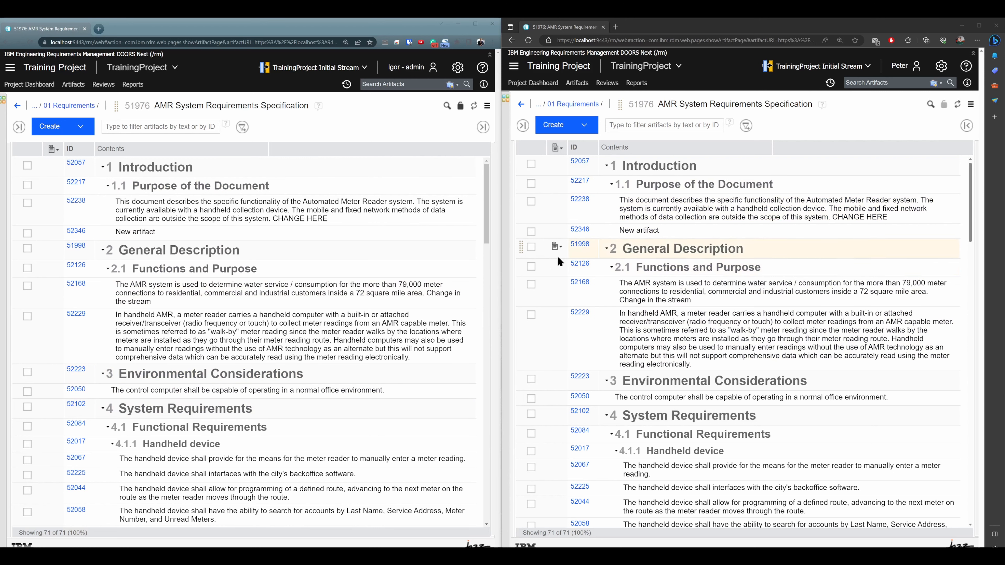
Step: In the admin user's window, create a change set against the TrainingProject Initial Stream, named with the admin's first name plus "Changeset"
{"action": "left_click", "coordinate": [359, 70]}
{"action": "left_click", "coordinate": [261, 187]}
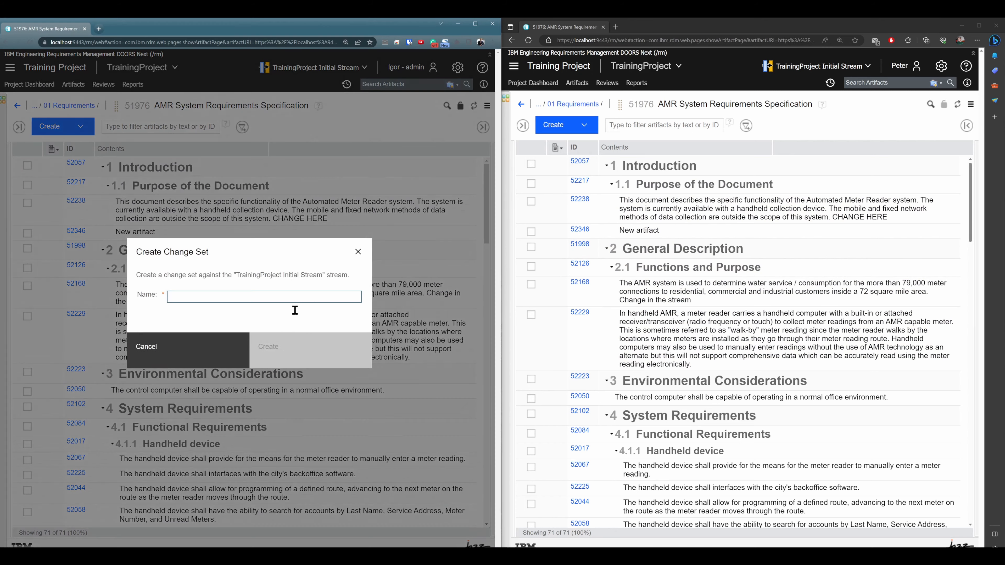
{"action": "type", "text": "Igors "}
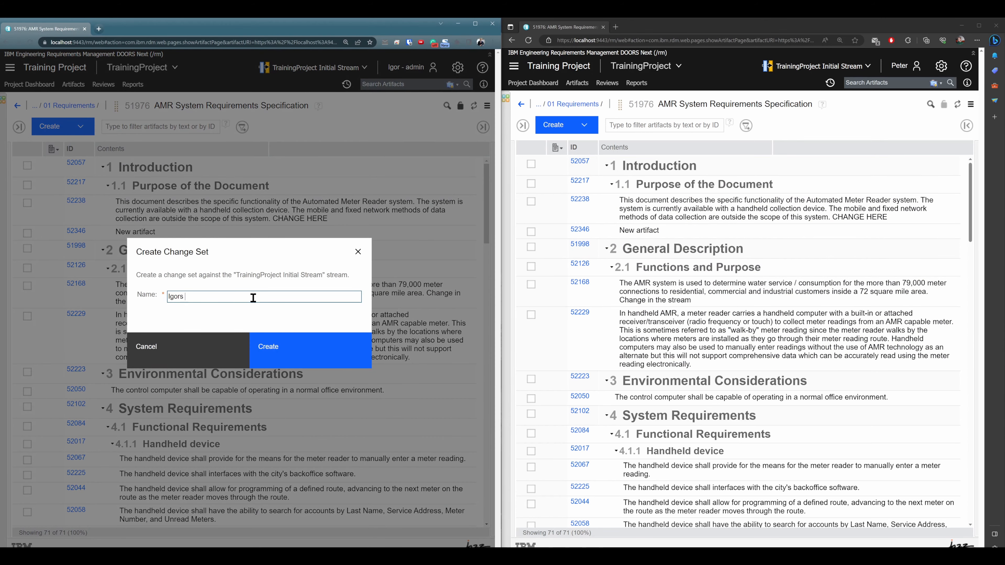
{"action": "type", "text": "Changeset"}
{"action": "left_click", "coordinate": [301, 370]}
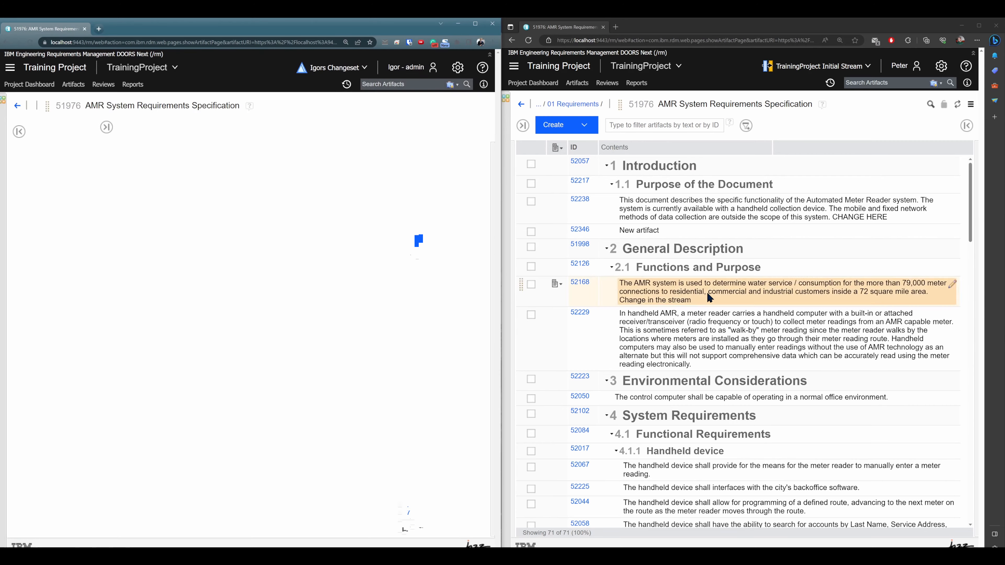
Step: In the second user's browser window, create a change set named with that user's first name plus "Changeset"
{"action": "left_click", "coordinate": [815, 66]}
{"action": "left_click", "coordinate": [739, 139]}
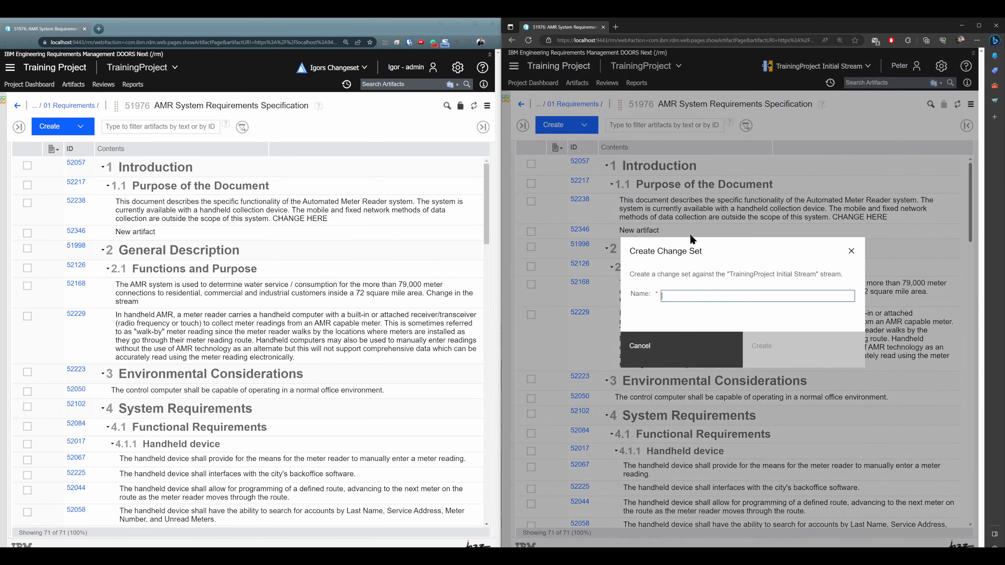
{"action": "type", "text": "Peters Changeset"}
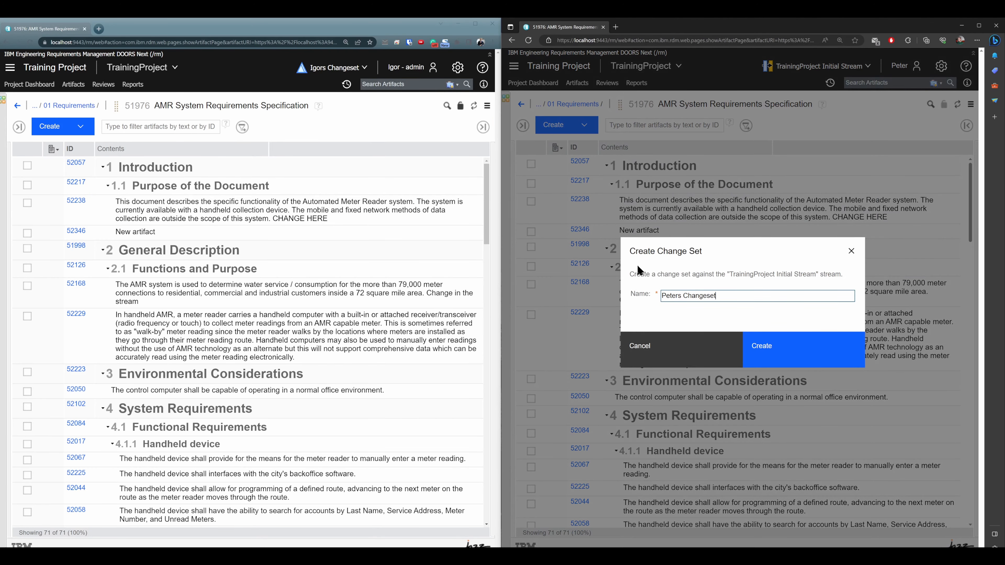
{"action": "key", "text": "Return"}
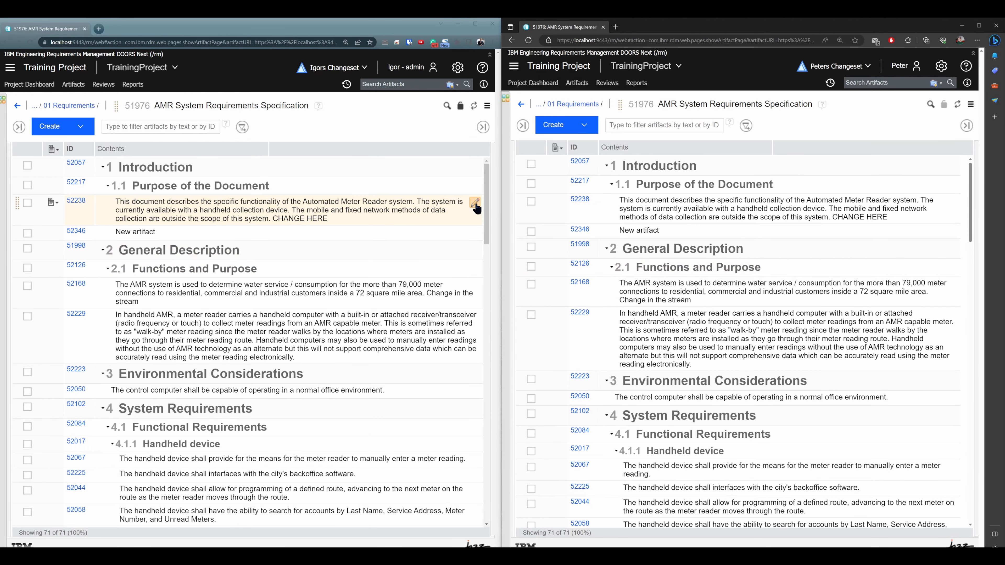
Step: In the admin's change set, append a dash, the admin's first name and "Change" to the "New artifact" text and save the edit
{"action": "left_click", "coordinate": [475, 231]}
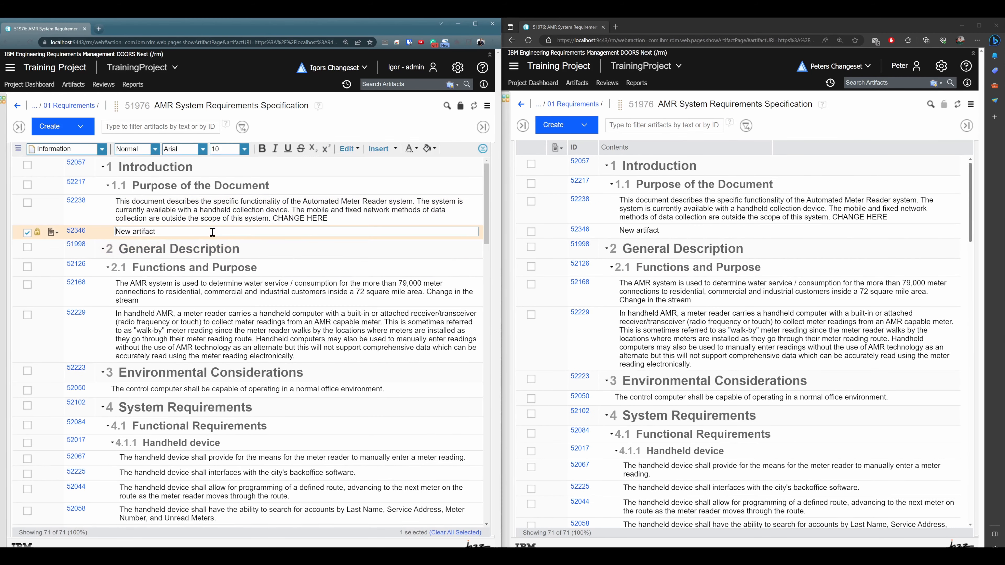
{"action": "left_click", "coordinate": [213, 233]}
{"action": "type", "text": "- Igors C"}
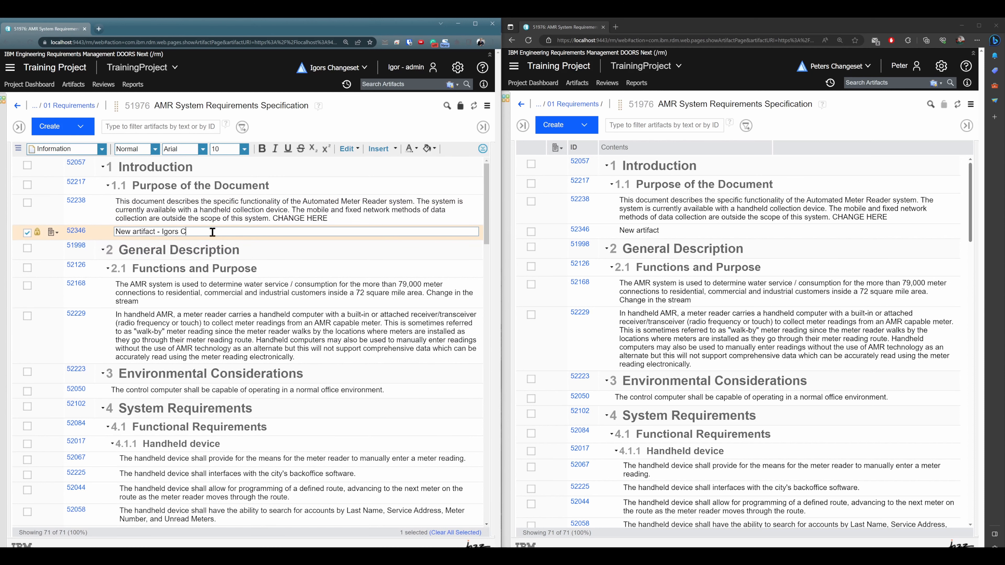
{"action": "type", "text": "Hange"}
{"action": "key", "text": "BackSpace"}
{"action": "type", "text": "hange"}
{"action": "left_click", "coordinate": [190, 269]}
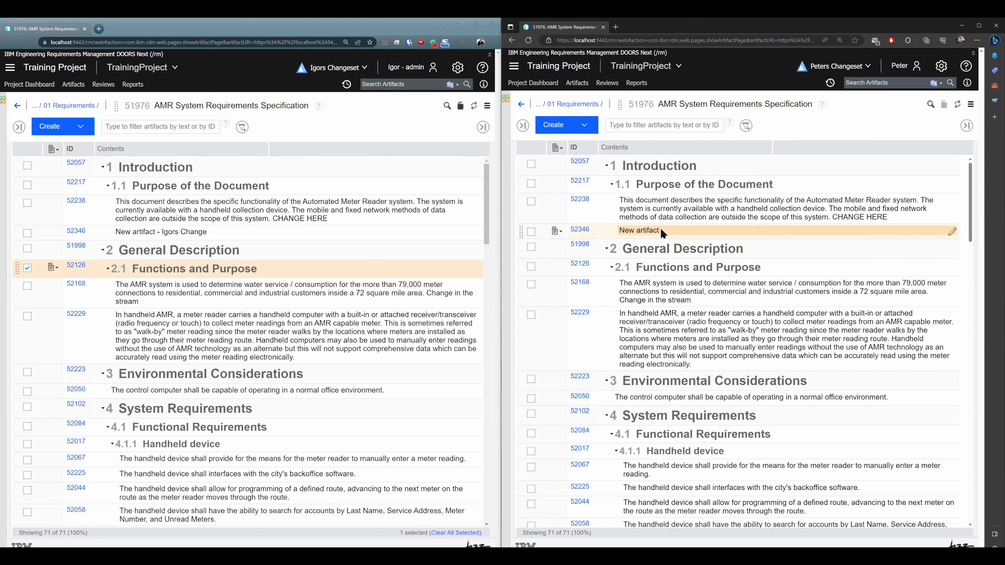
Step: In the second user's change set, append that user's first name and "change" to the "New artifact" text and save the edit
{"action": "left_click", "coordinate": [957, 233]}
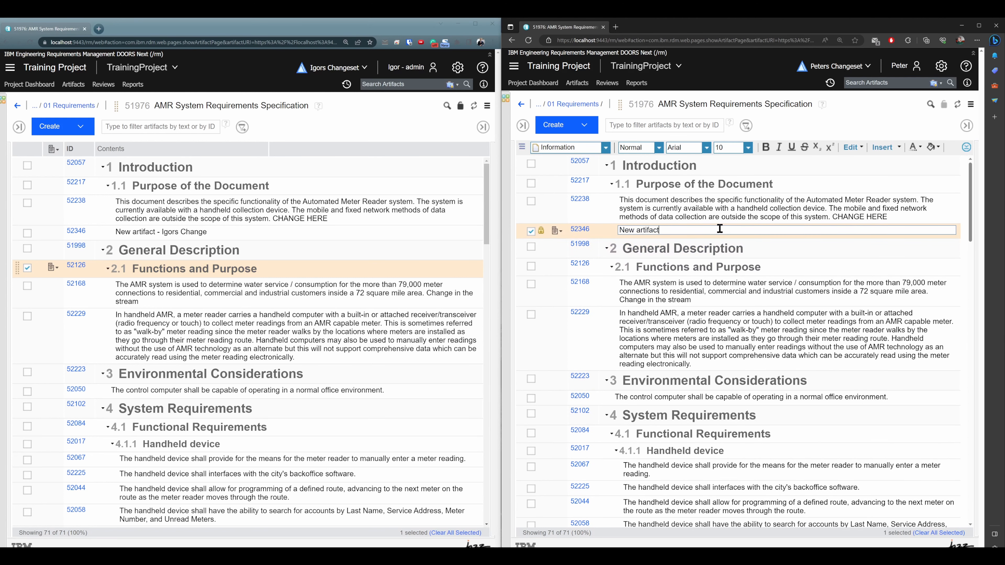
{"action": "left_click", "coordinate": [719, 228]}
{"action": "type", "text": "Petee"}
{"action": "type", "text": "s change"}
{"action": "left_click", "coordinate": [723, 337]}
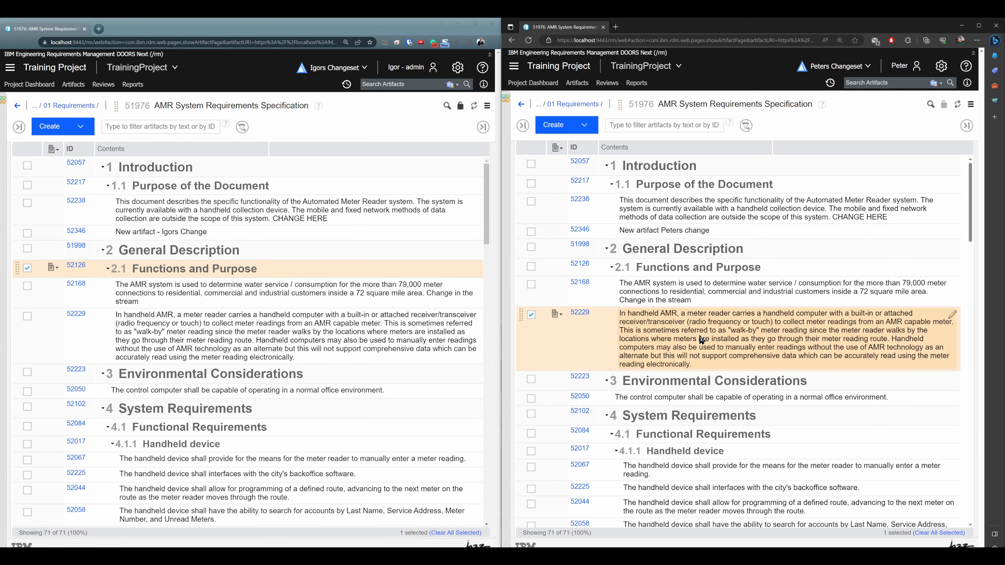
Step: Deliver the admin's change set to the TrainingProject Initial Stream with the Express option
{"action": "left_click", "coordinate": [334, 69]}
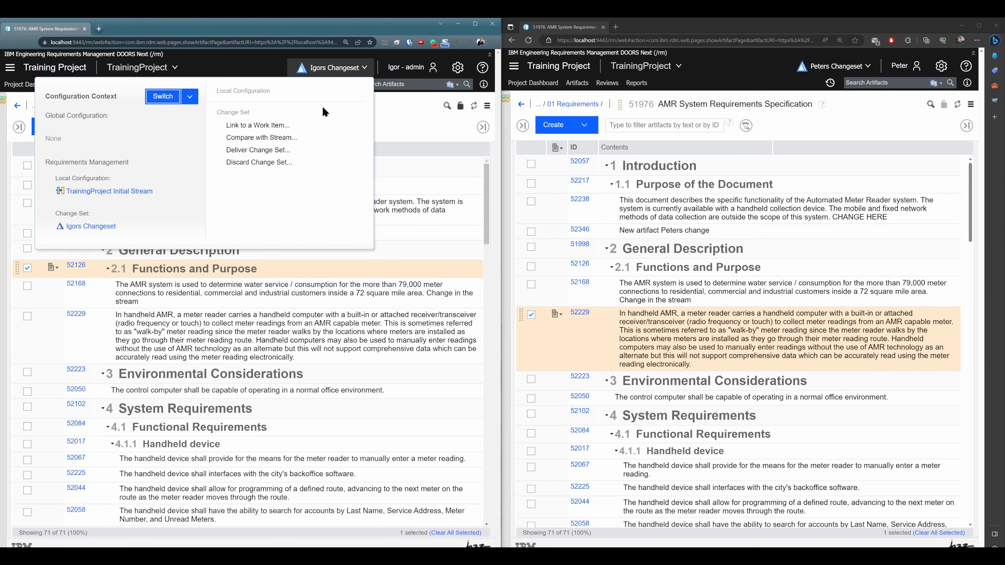
{"action": "left_click", "coordinate": [274, 153]}
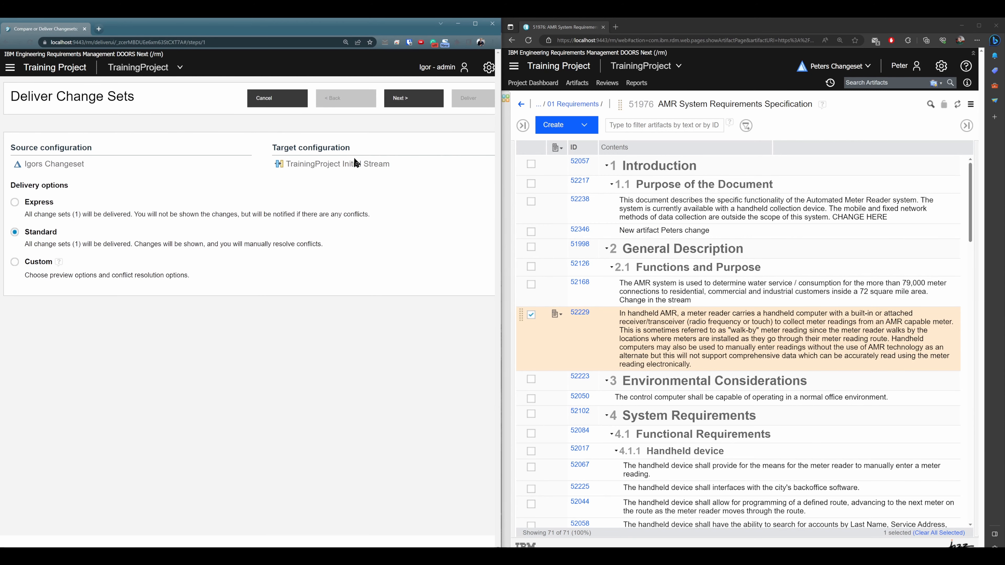
{"action": "left_click", "coordinate": [27, 203]}
{"action": "left_click", "coordinate": [477, 99]}
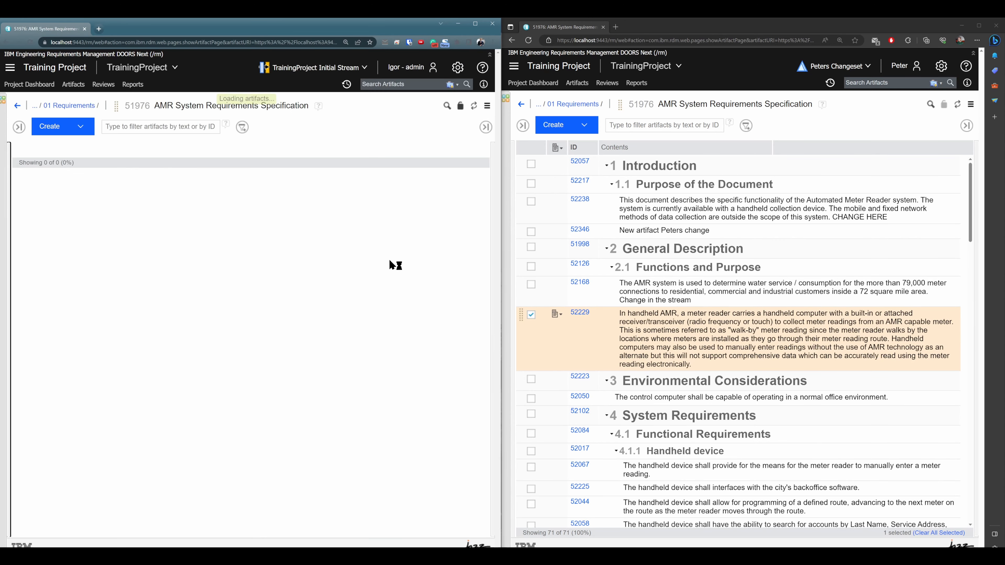
Step: Start delivering the second user's change set to the TrainingProject Initial Stream with the Standard option and proceed to the artifact comparison
{"action": "left_click", "coordinate": [834, 66]}
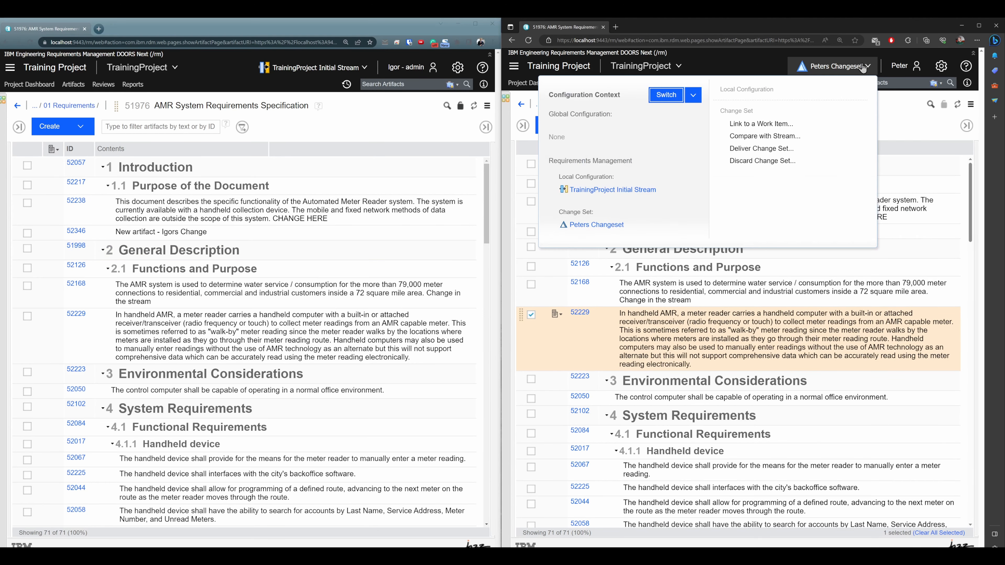
{"action": "left_click", "coordinate": [773, 149]}
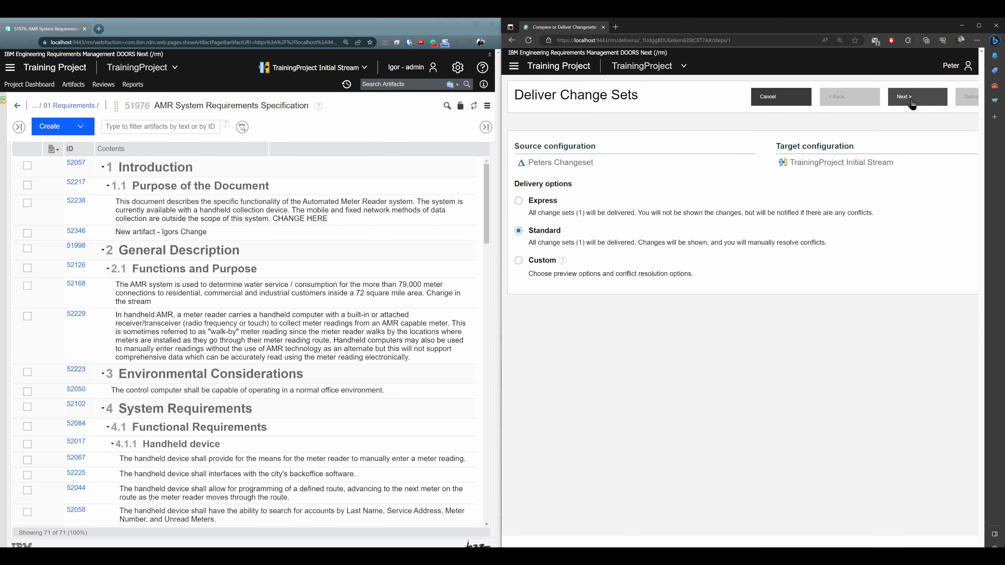
{"action": "left_click", "coordinate": [912, 104]}
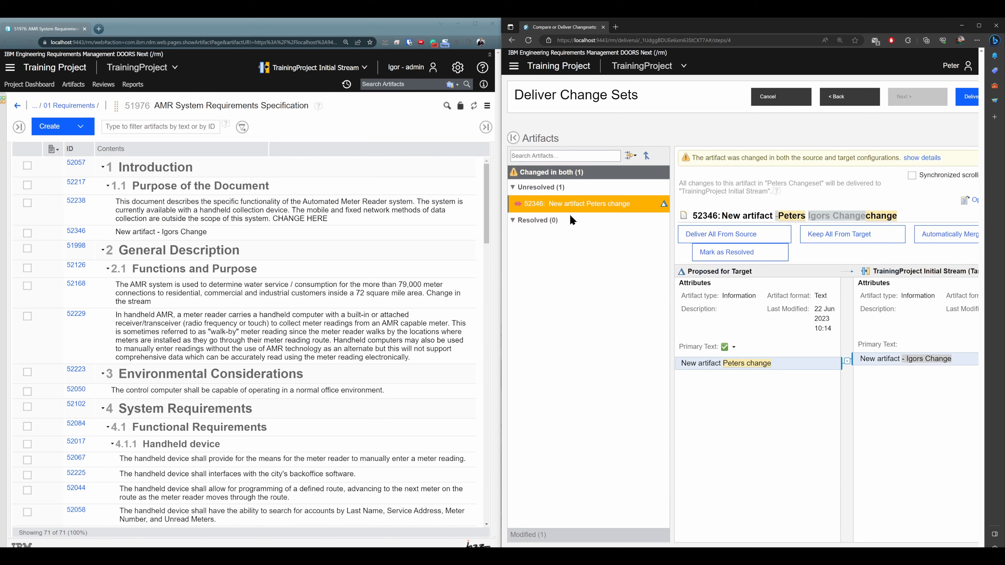
Step: Maximize the second user's browser window and expand the details of the conflict warning for artifact 52346
{"action": "left_click_drag", "start_coordinate": [736, 158], "coordinate": [780, 160]}
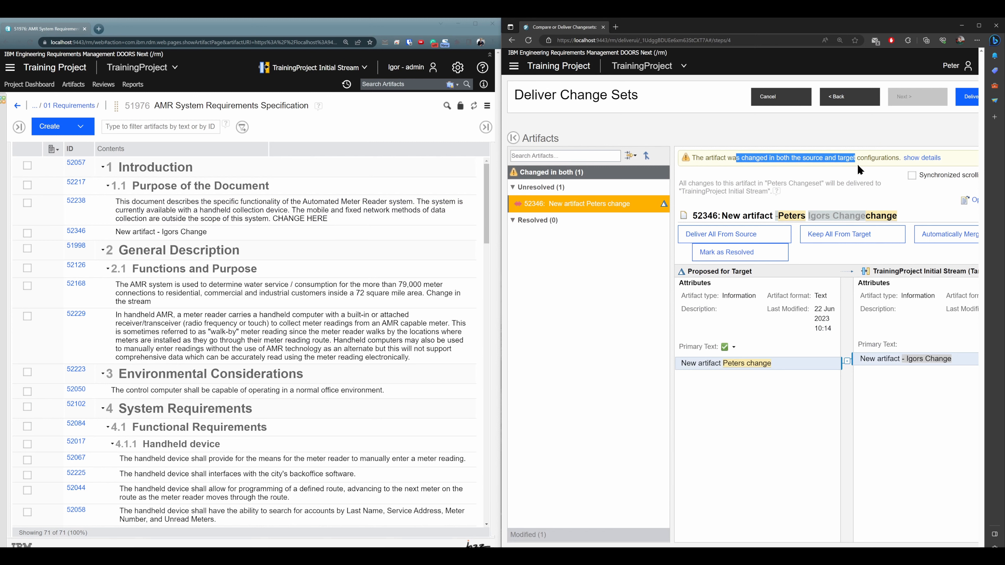
{"action": "left_click", "coordinate": [978, 26]}
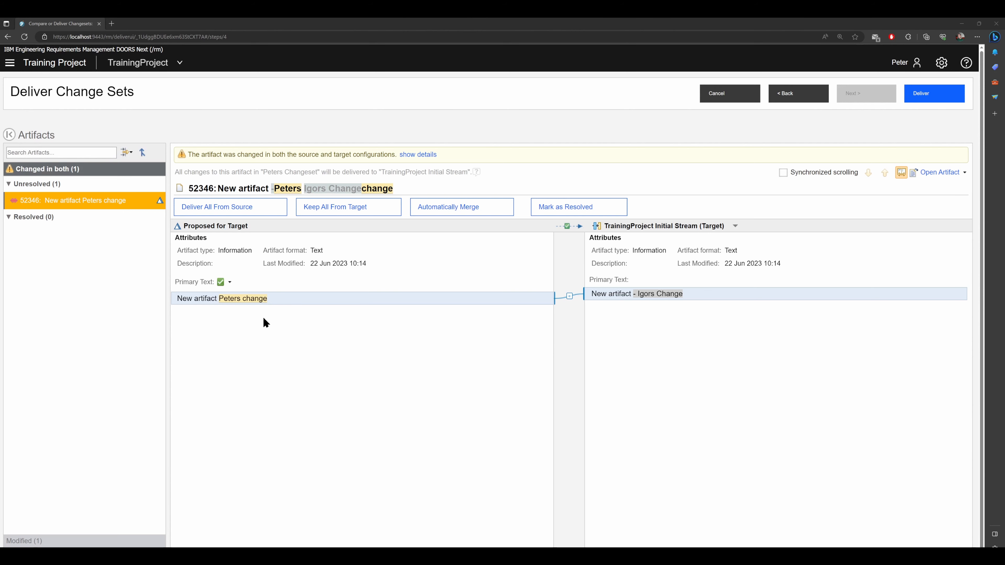
{"action": "left_click", "coordinate": [418, 155]}
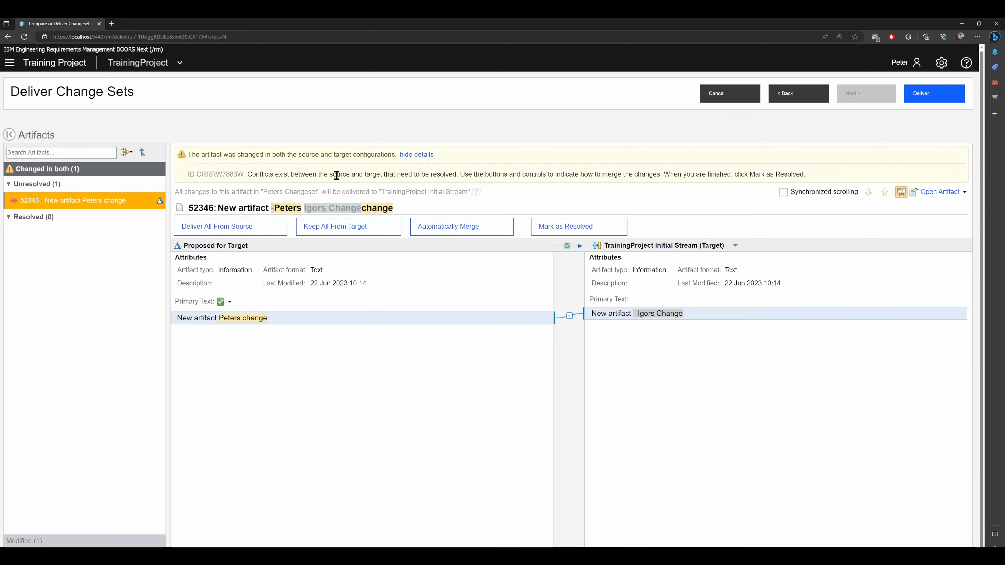